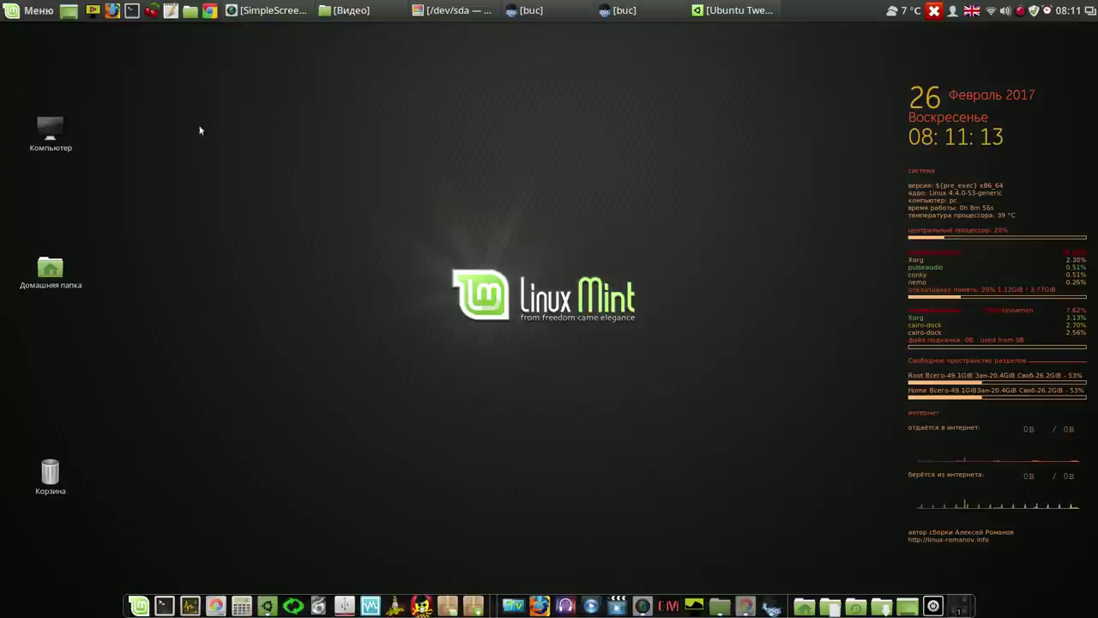
Step: Check the hardware and desktop information in the Ubuntu Tweak overview, then minimise its window
left_click(93, 12)
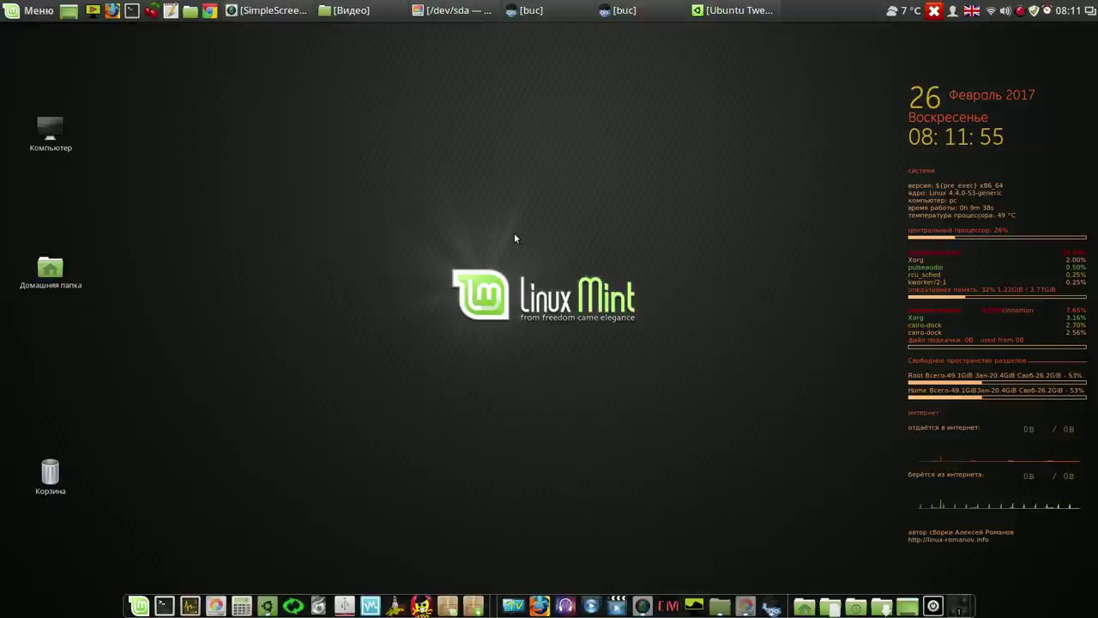
left_click(717, 12)
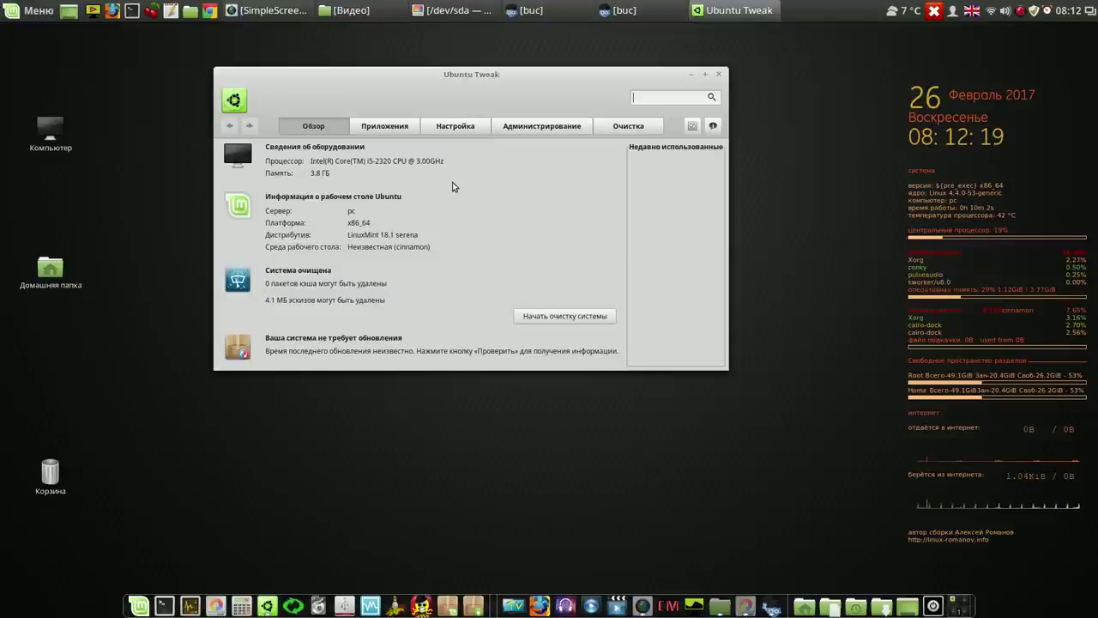
left_click(689, 78)
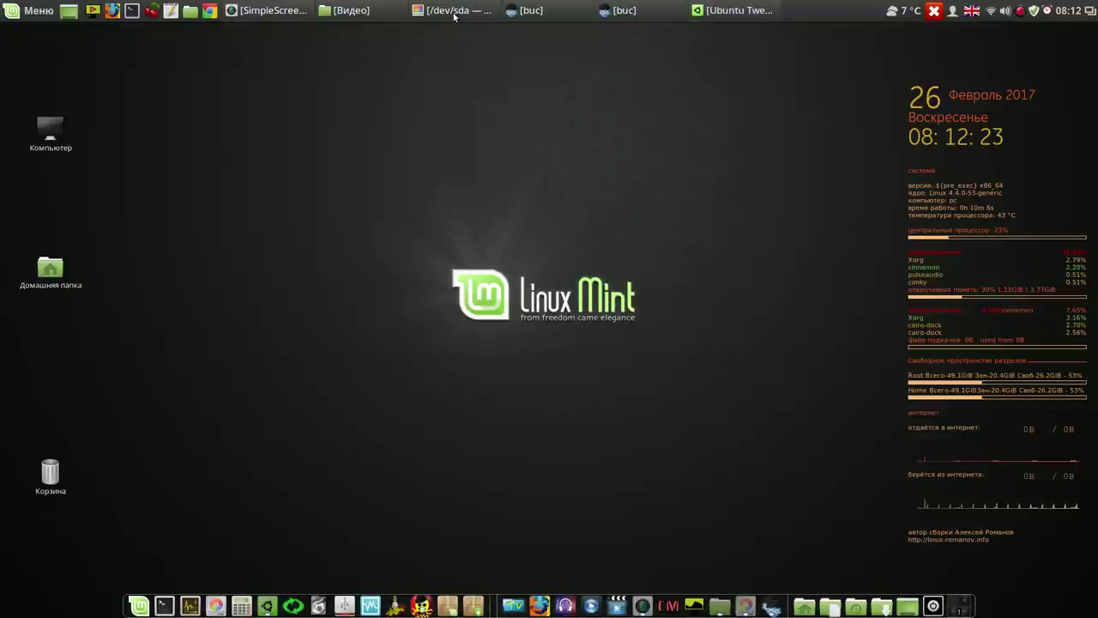
Step: Switch to GParted and examine the used space of the Linux partitions on /dev/sda, from /dev/sda1 through /dev/sda14
left_click(455, 11)
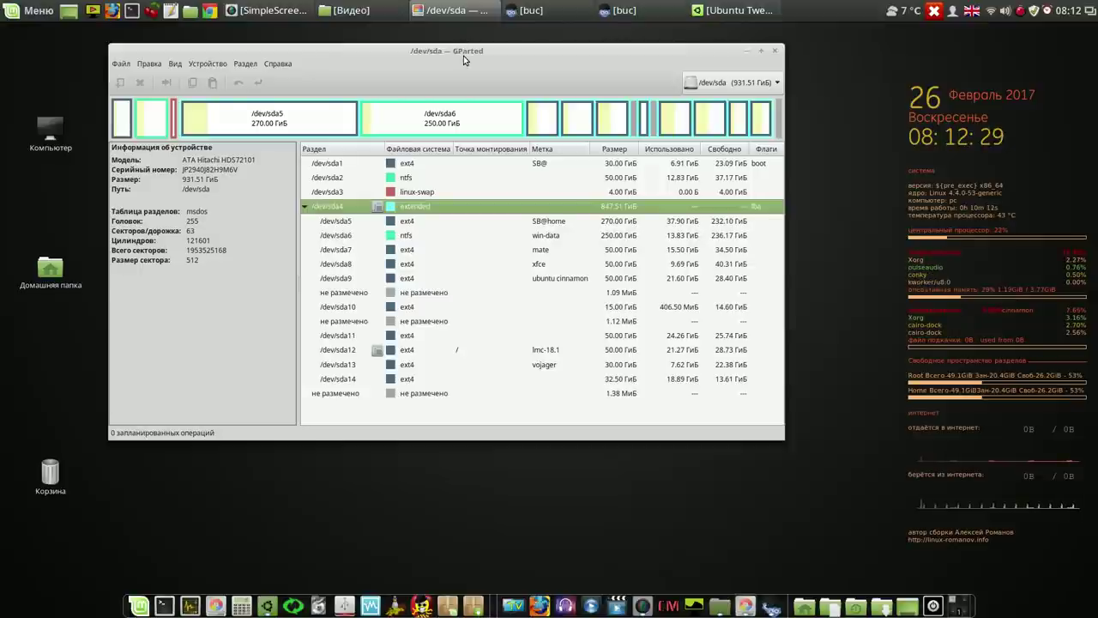
left_click(440, 165)
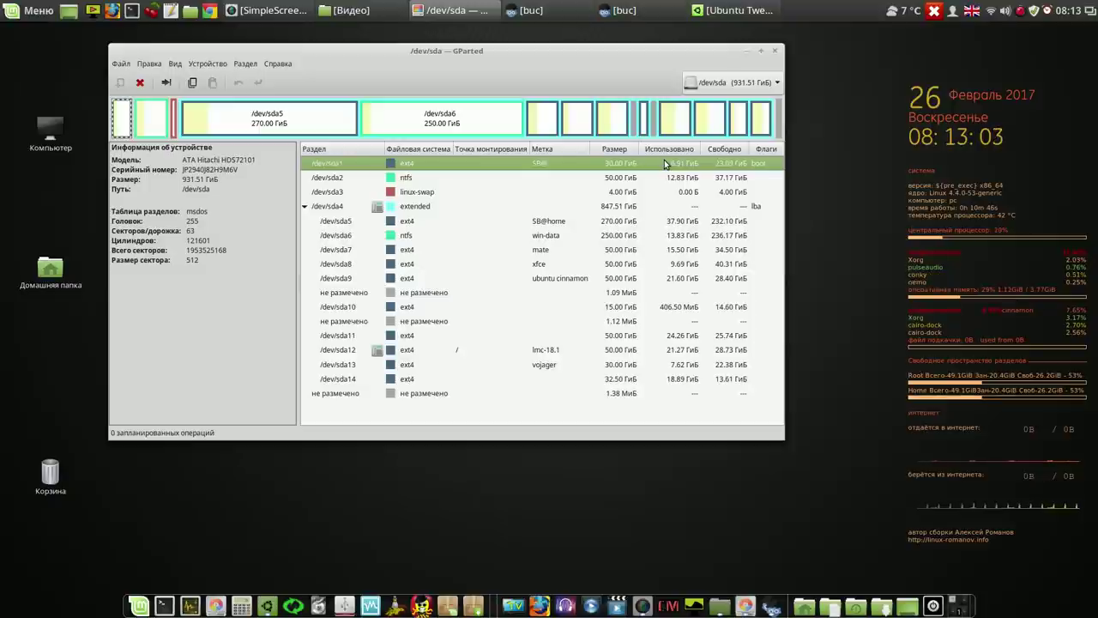
left_click(585, 224)
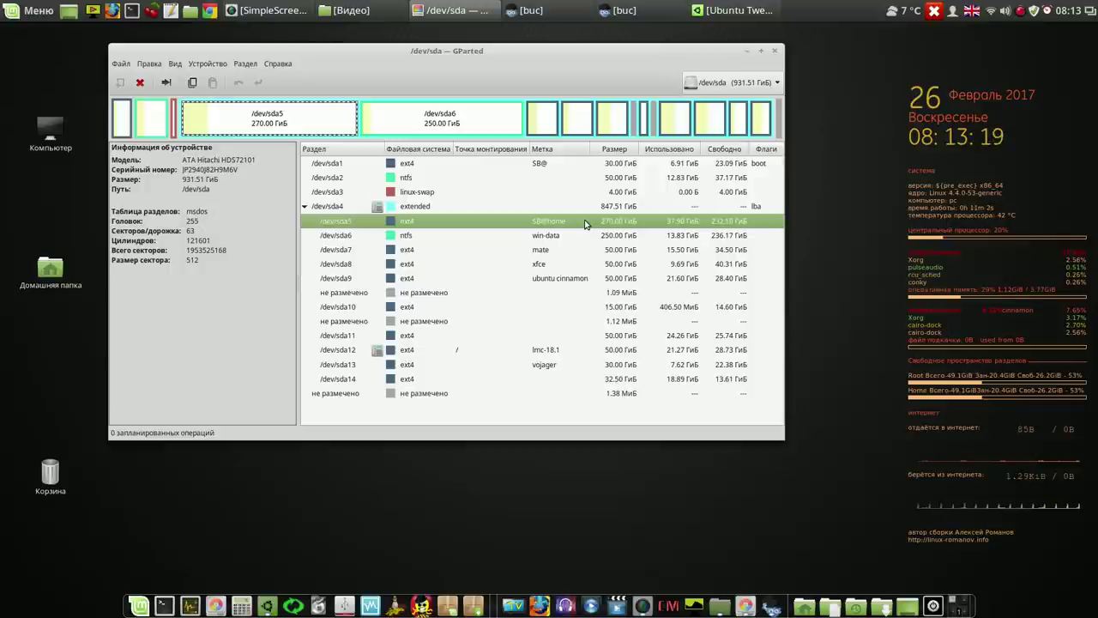
left_click(686, 250)
left_click(688, 266)
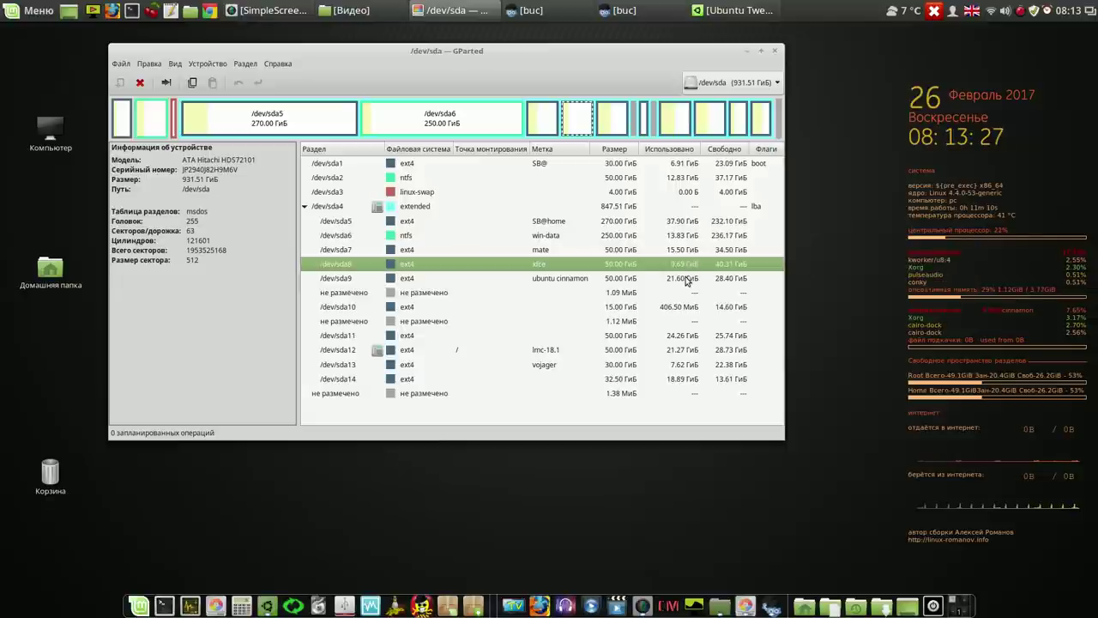
left_click(686, 279)
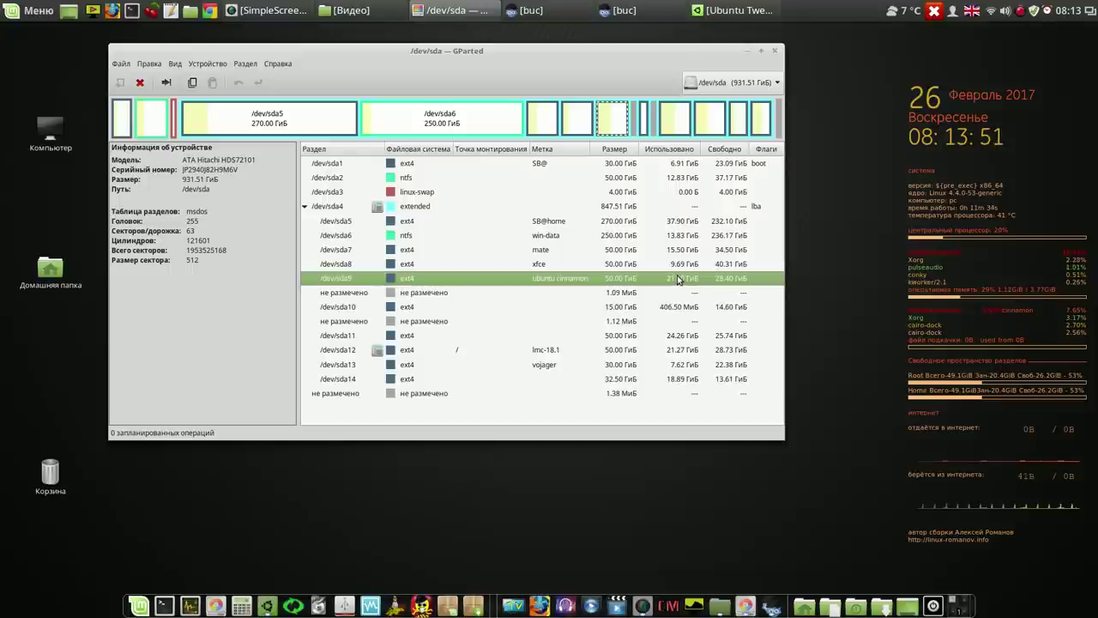
left_click(681, 336)
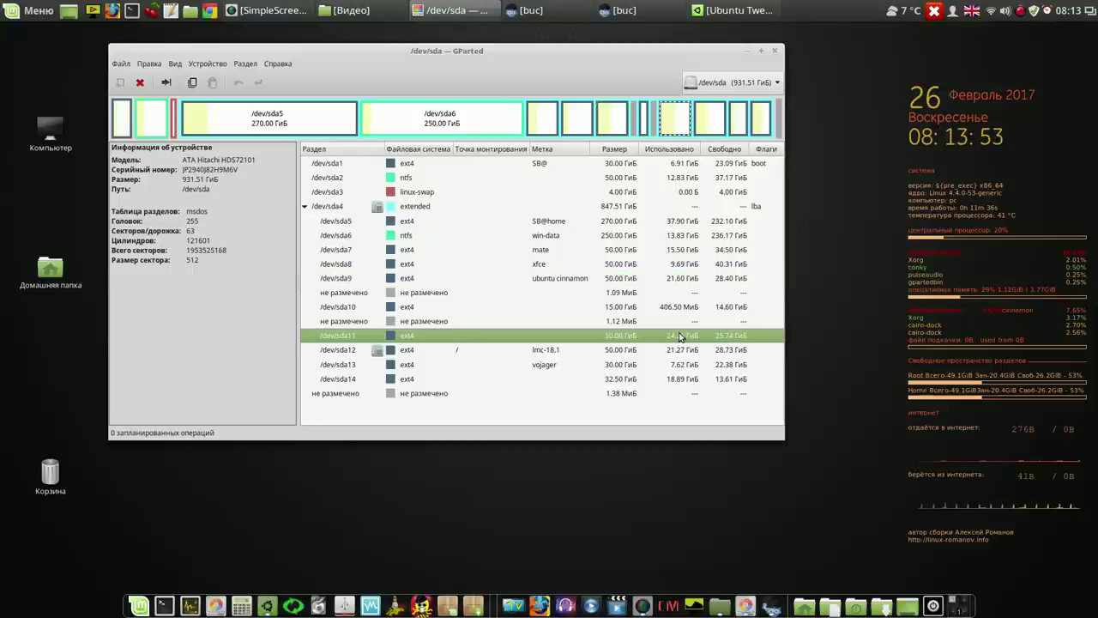
left_click(681, 350)
left_click(683, 364)
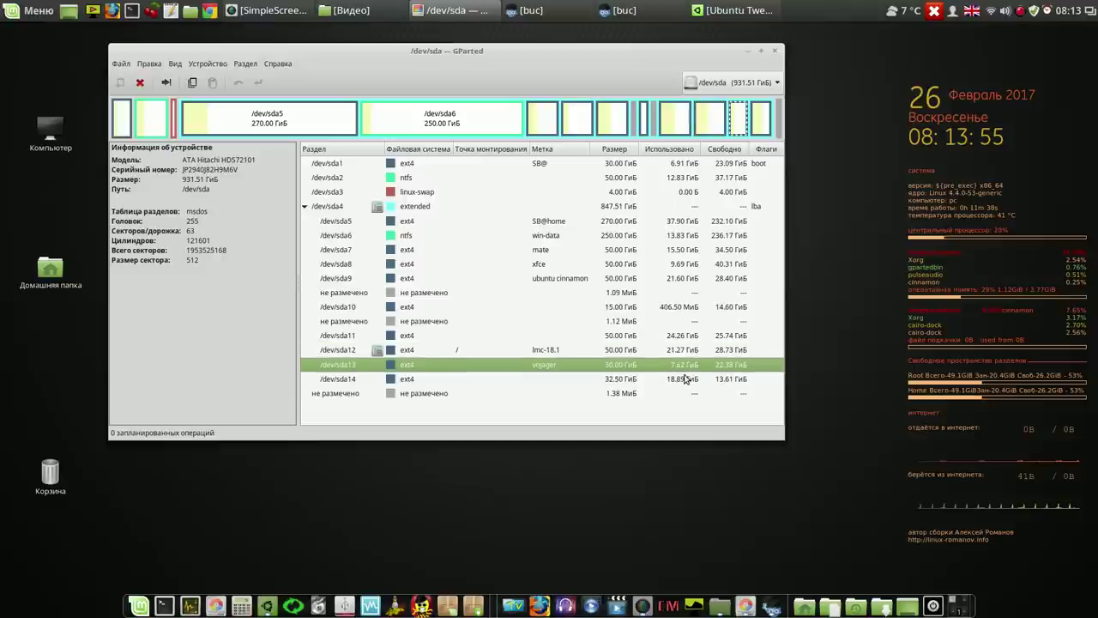
left_click(684, 379)
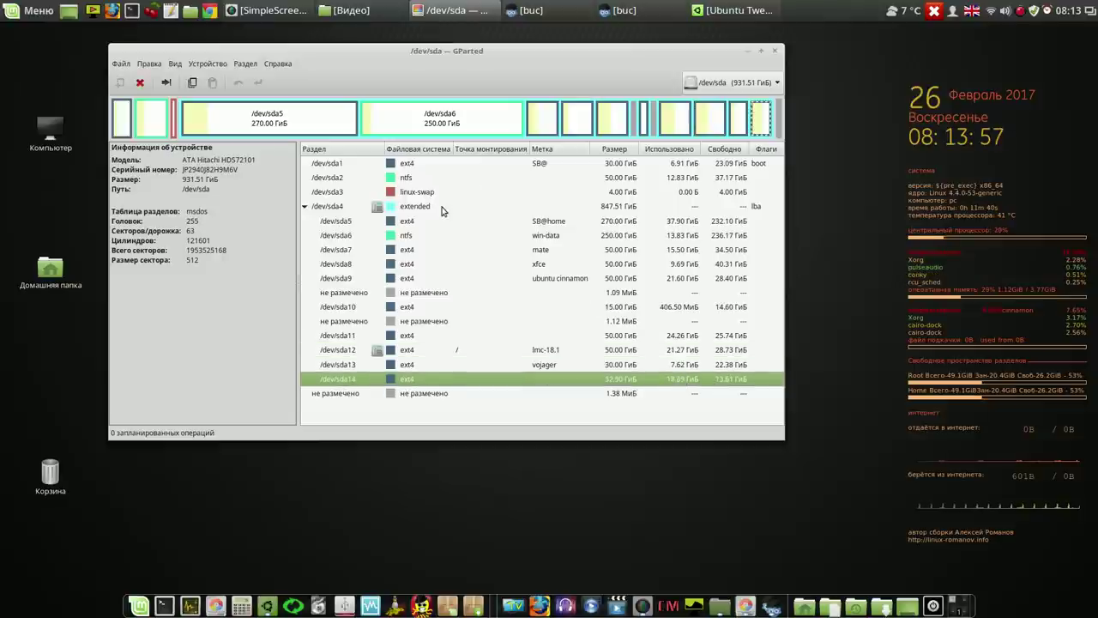
Step: Examine the sizes and labels of the system and home partitions and the other installed distributions, then minimise GParted
left_click(407, 166)
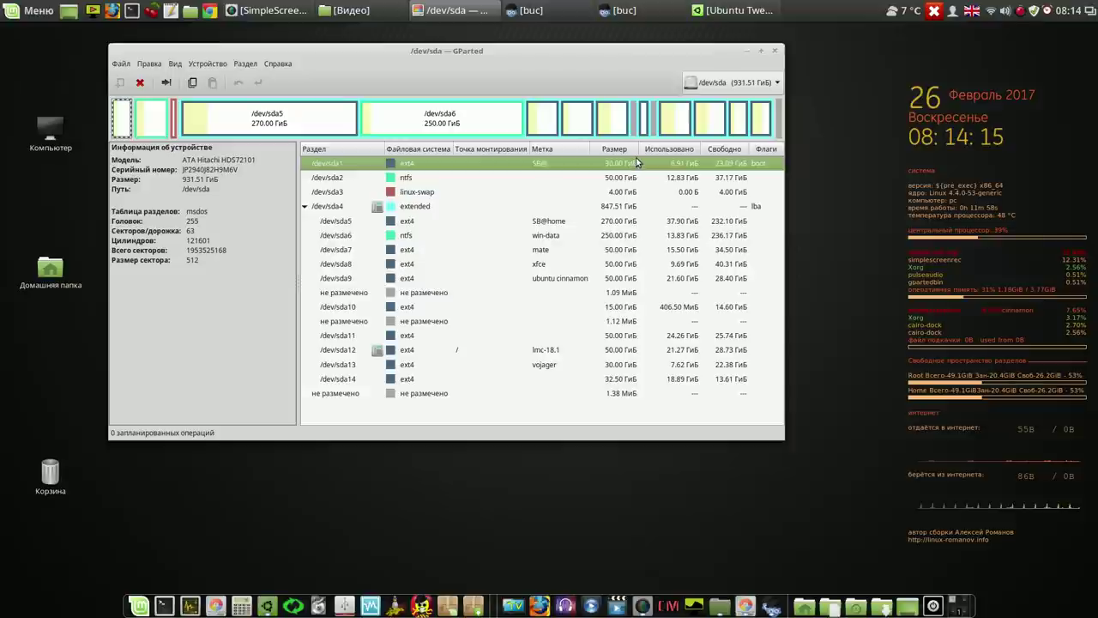
left_click(607, 221)
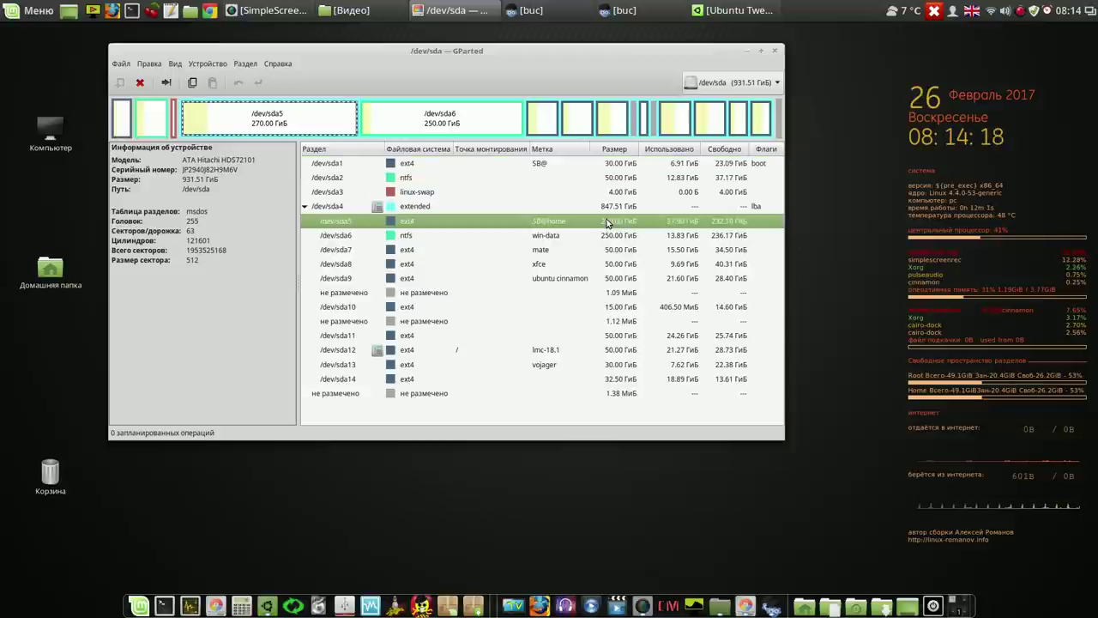
left_click(535, 252)
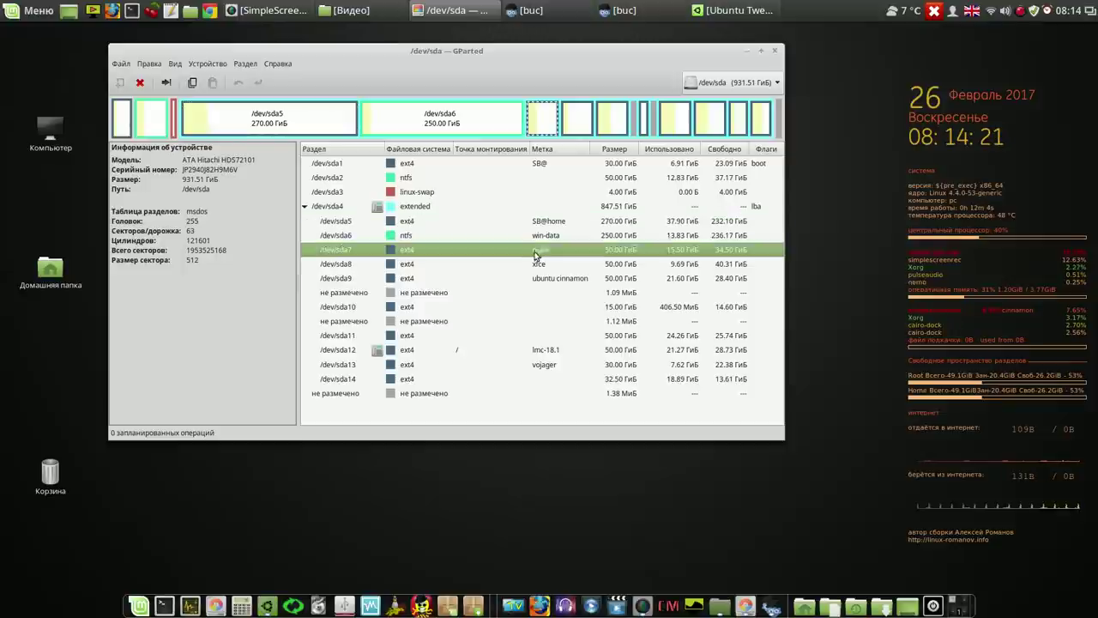
left_click(540, 267)
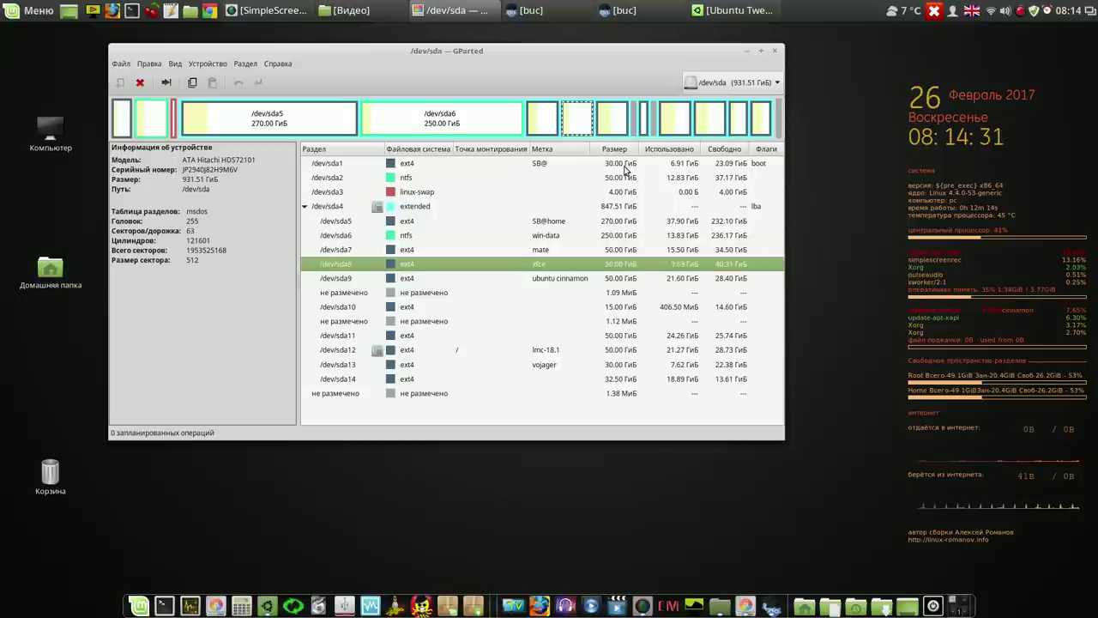
left_click(549, 250)
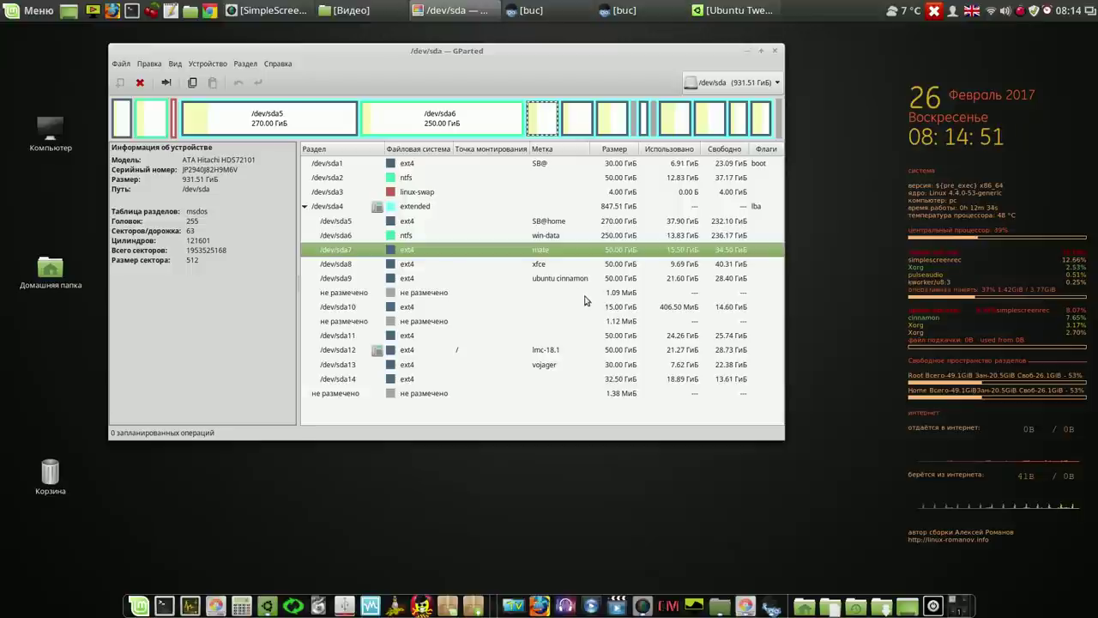
left_click(552, 269)
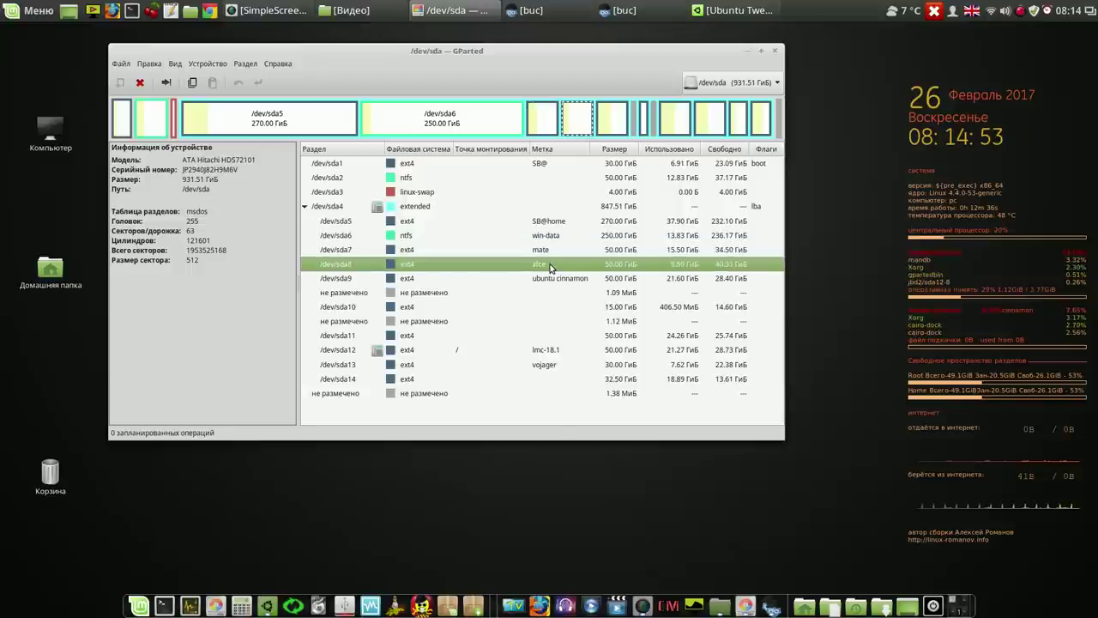
left_click(553, 279)
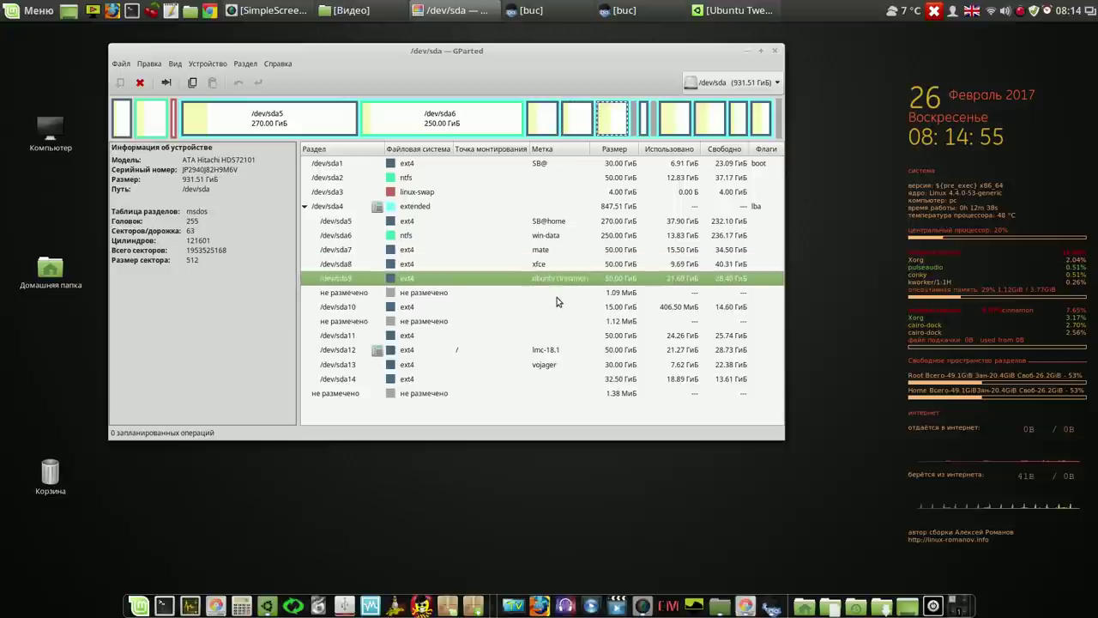
left_click(556, 307)
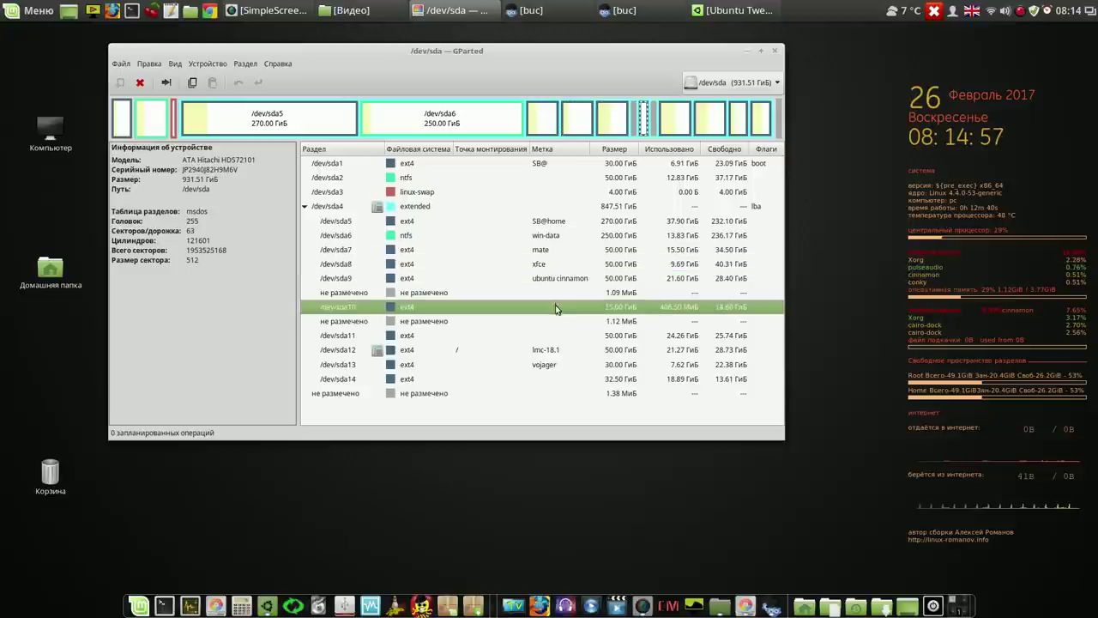
left_click(557, 348)
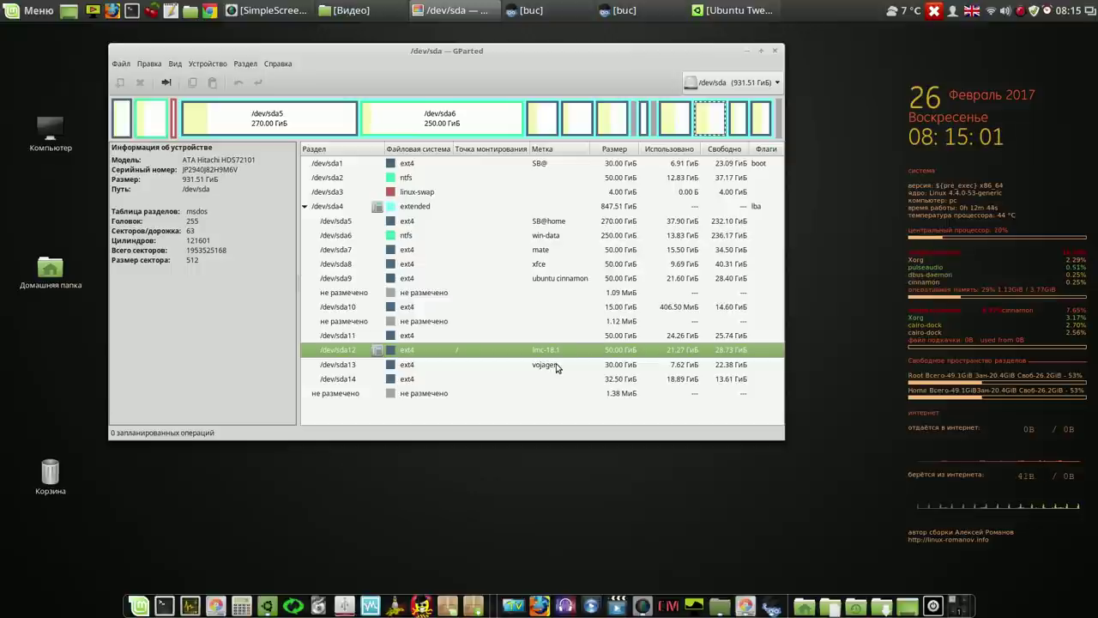
left_click(555, 366)
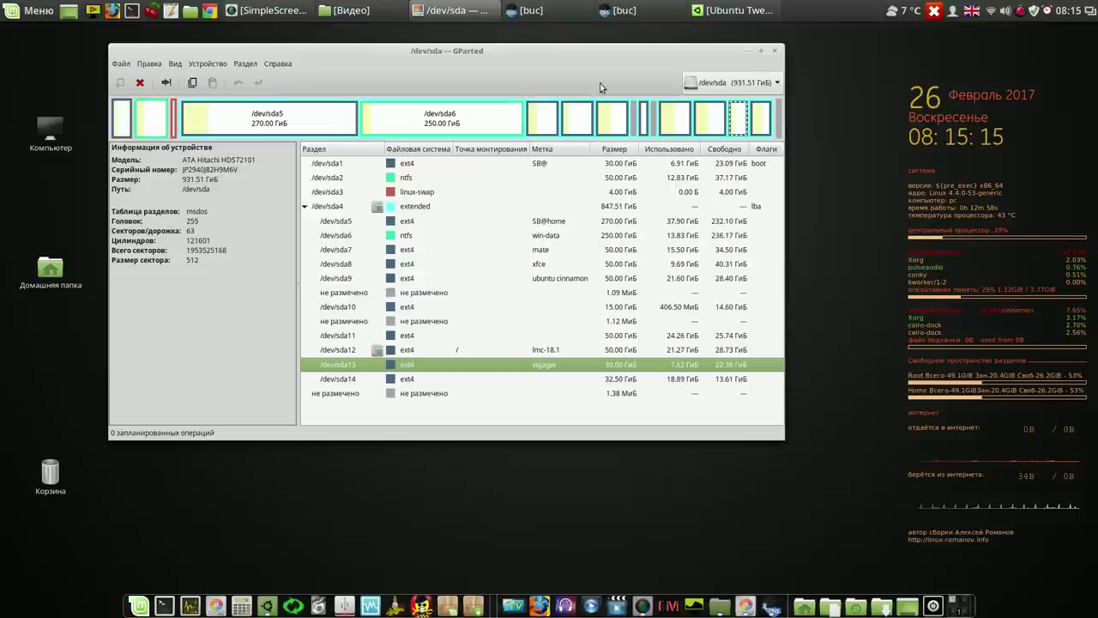
left_click(746, 52)
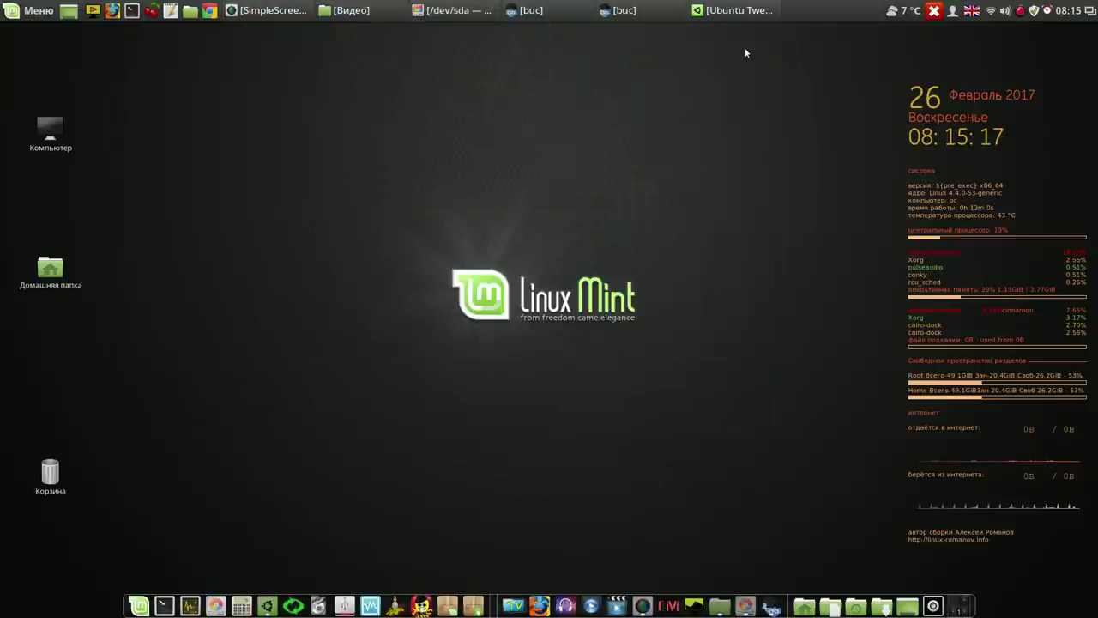
left_click(96, 13)
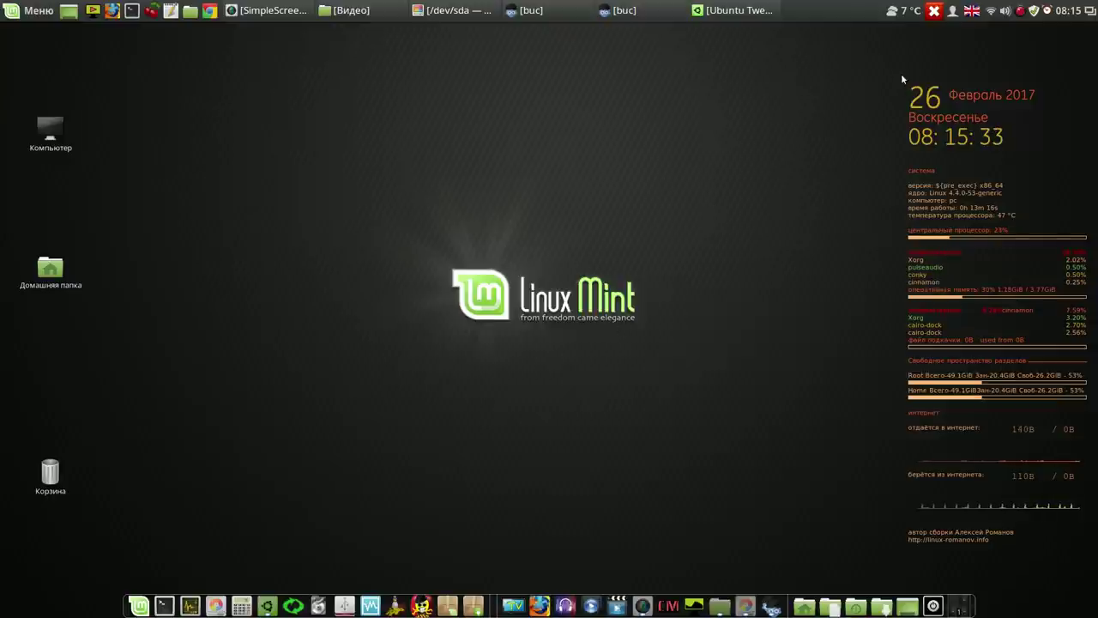
left_click(1018, 11)
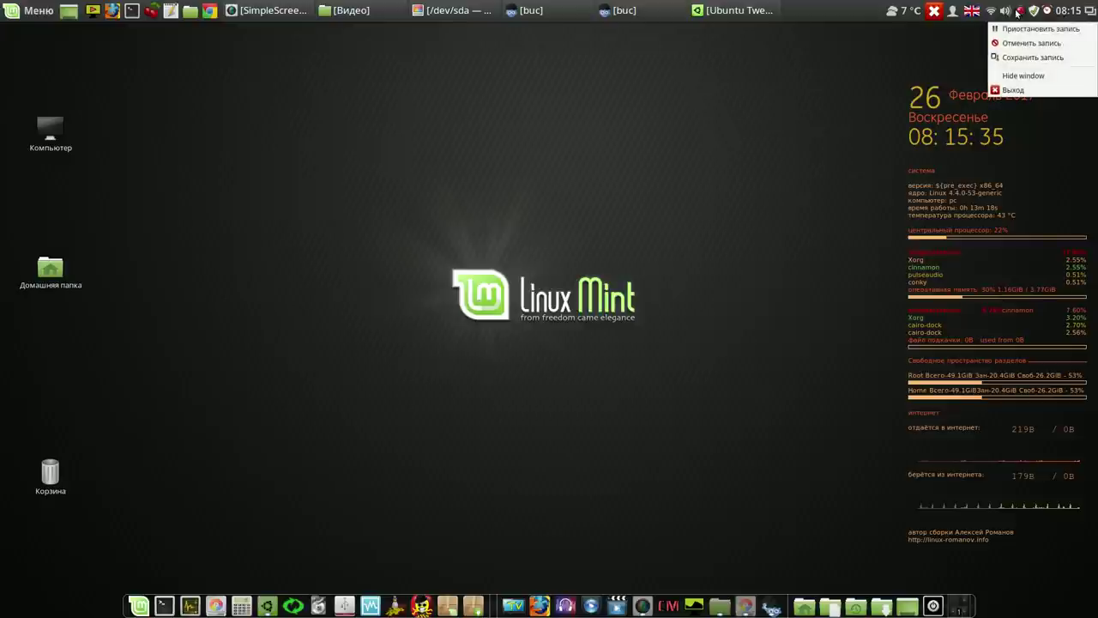
left_click(1030, 28)
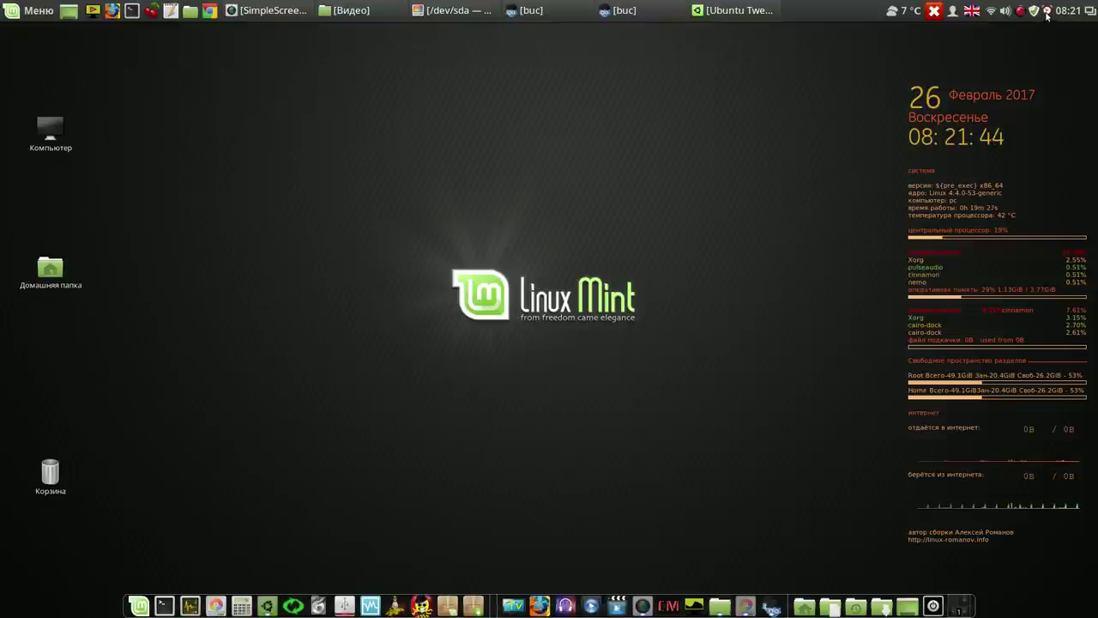
Step: Open the Software Manager, authenticating with the administrator password
left_click(448, 601)
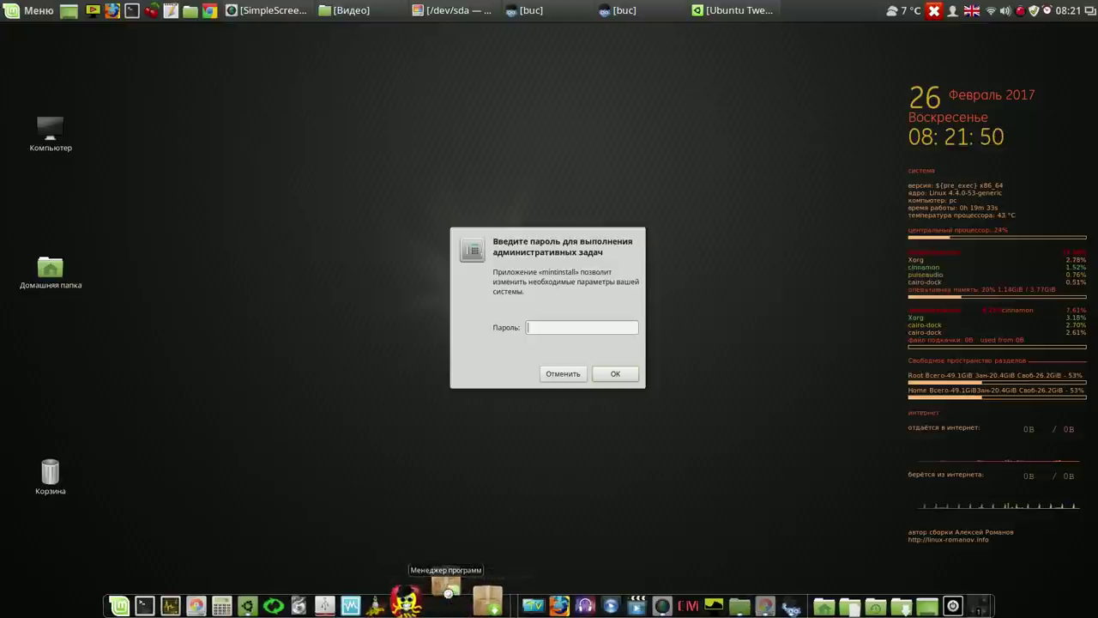
type("*")
key("Return")
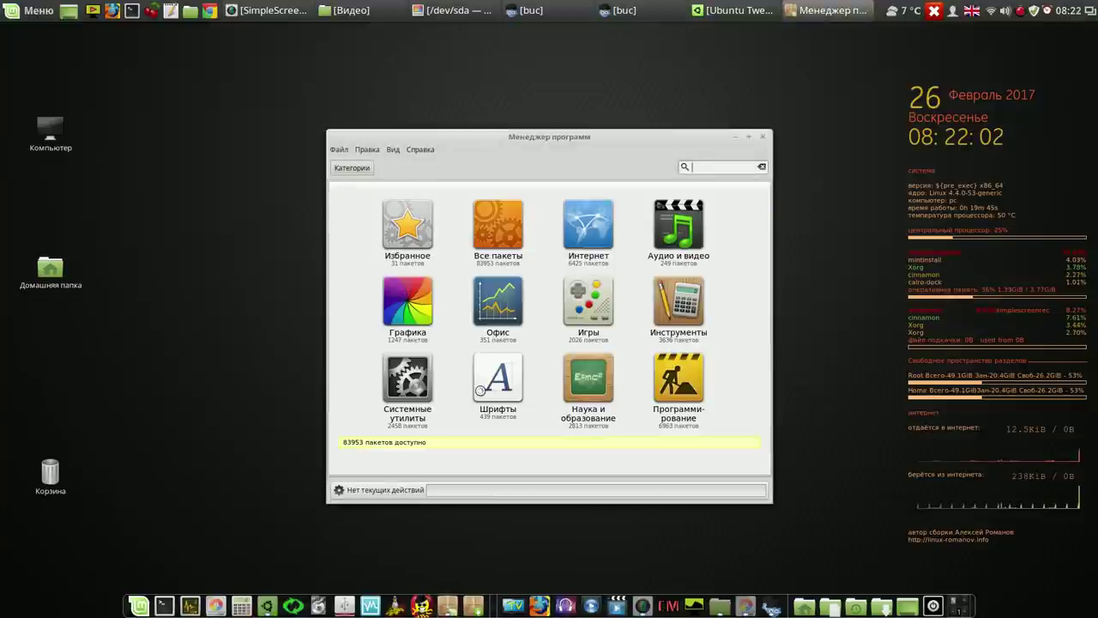
Step: Search the available packages for "alarm", look over the results and close the Software Manager
type("a")
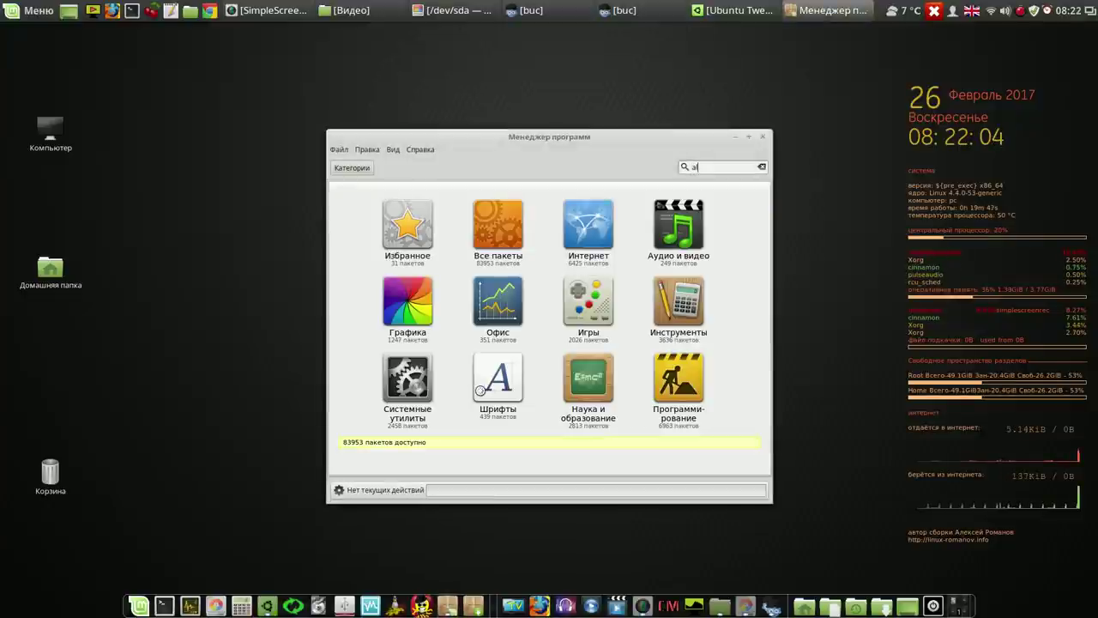
type("lar")
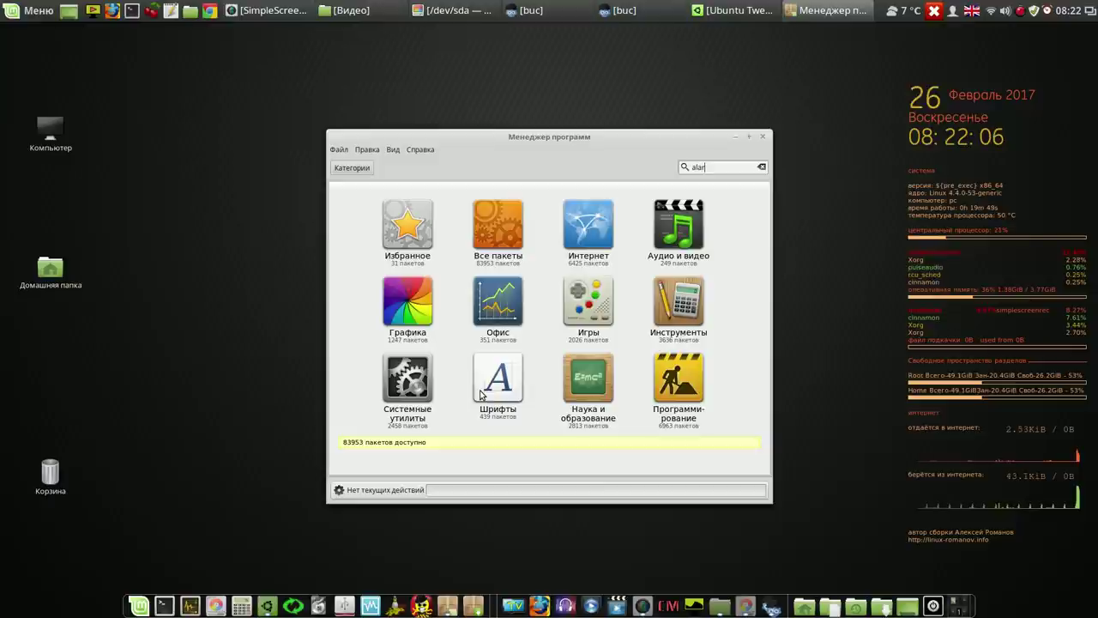
type("m")
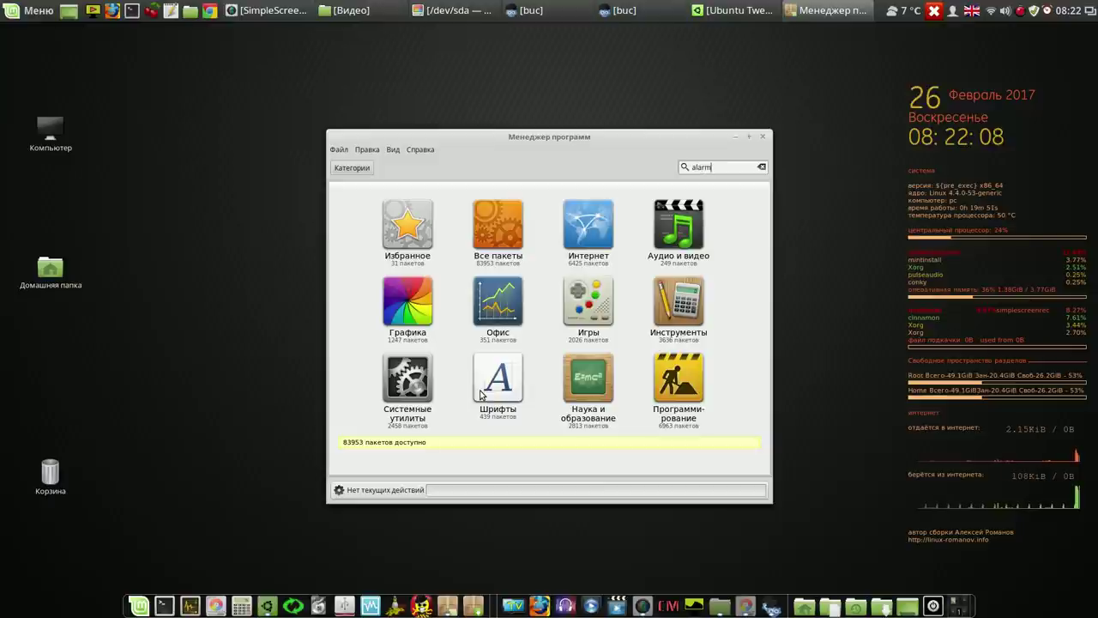
key("Return")
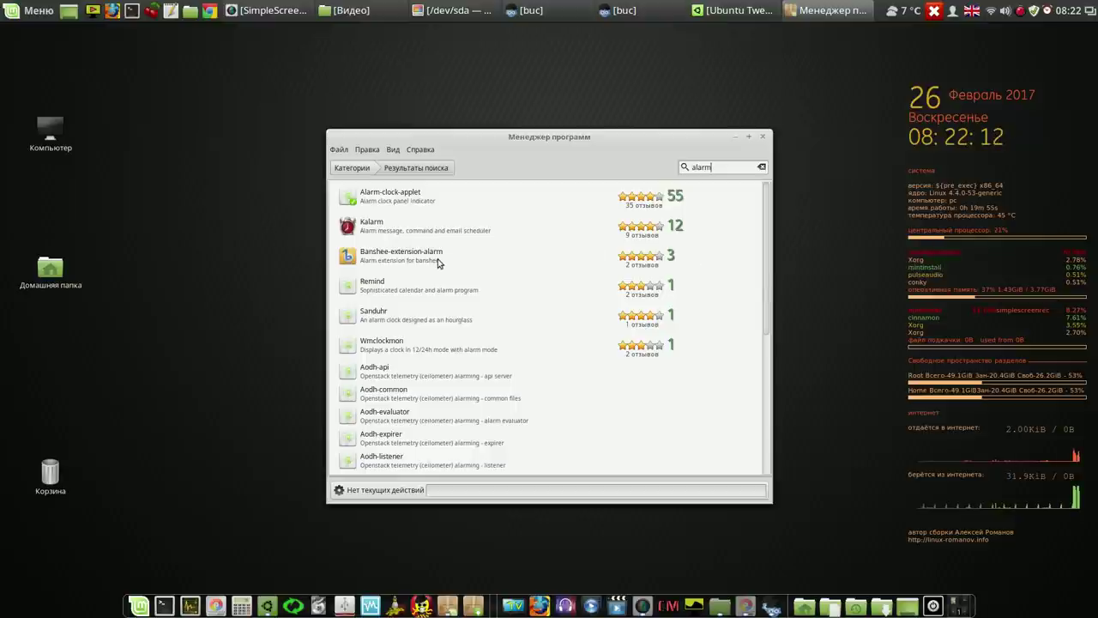
left_click_drag(518, 137, 357, 77)
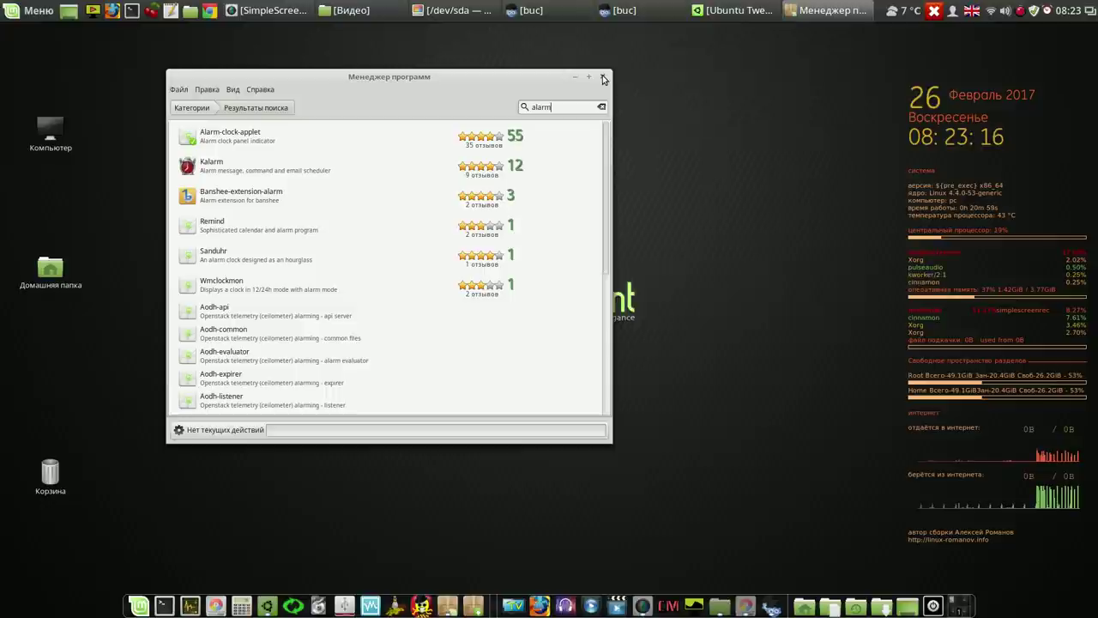
left_click(604, 79)
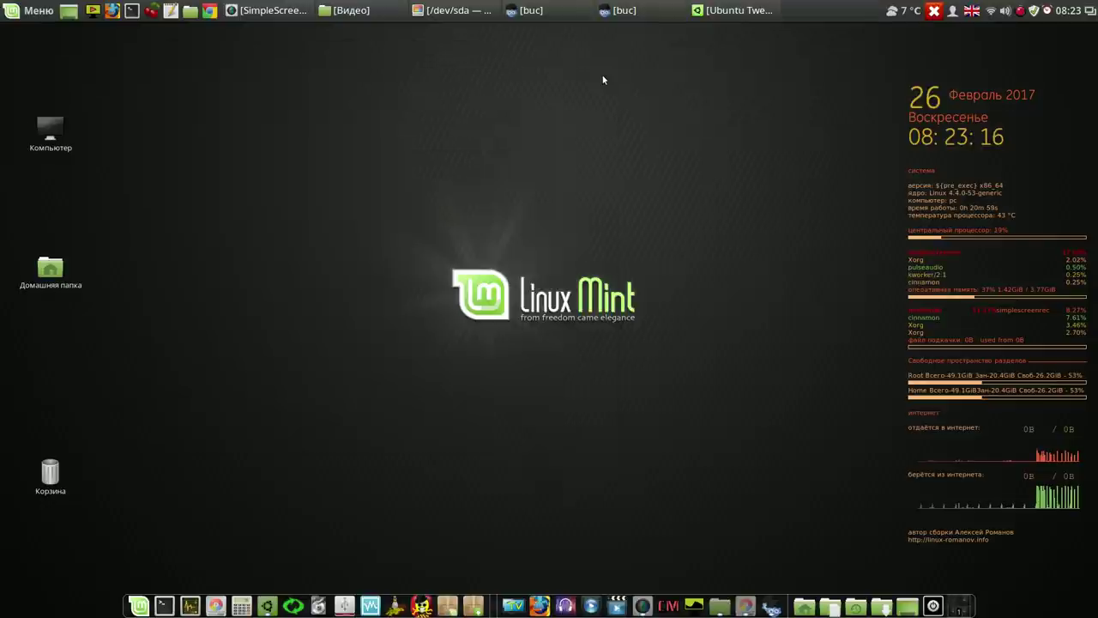
left_click(95, 12)
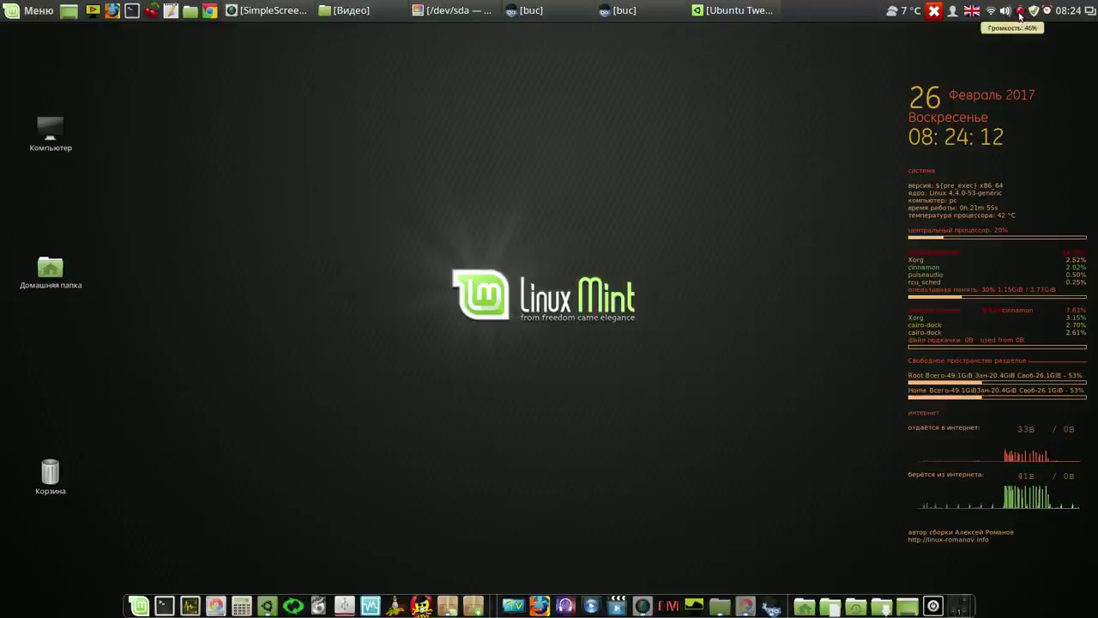
left_click(1019, 11)
right_click(1020, 11)
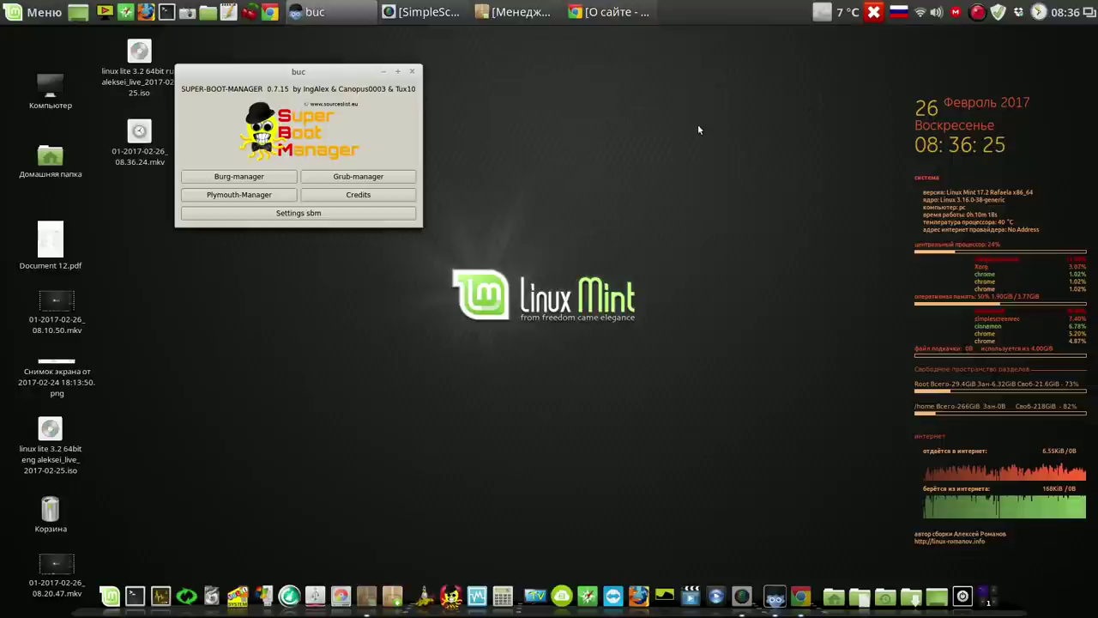
Step: Open the Grub Manager in Super Boot Manager, run the grub-emu boot menu preview and close the emulator
left_click_drag(362, 77, 609, 78)
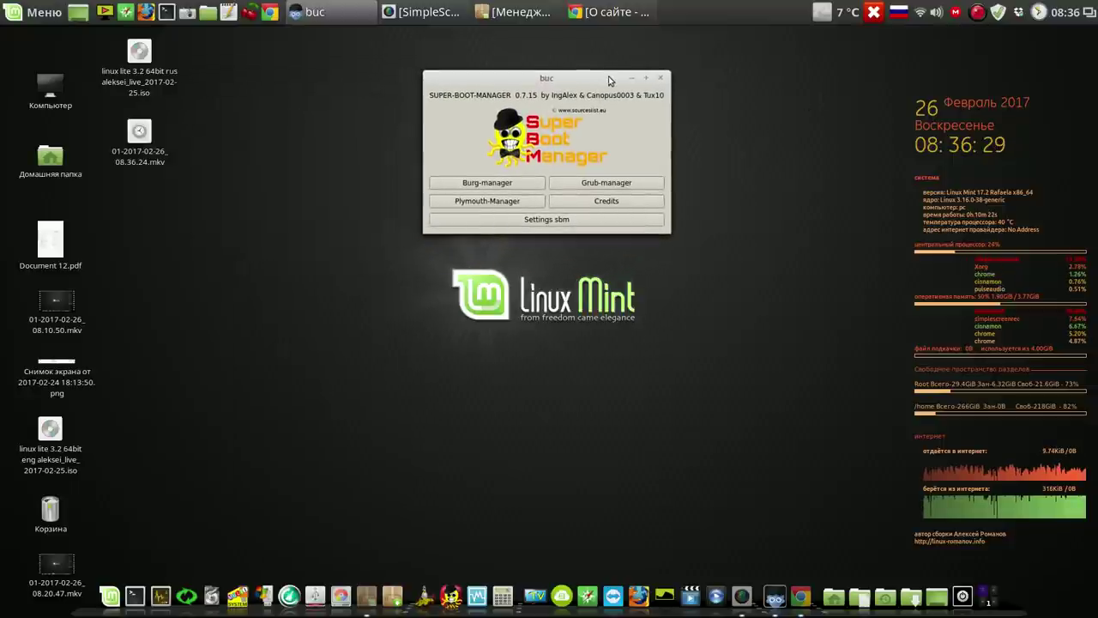
left_click(601, 184)
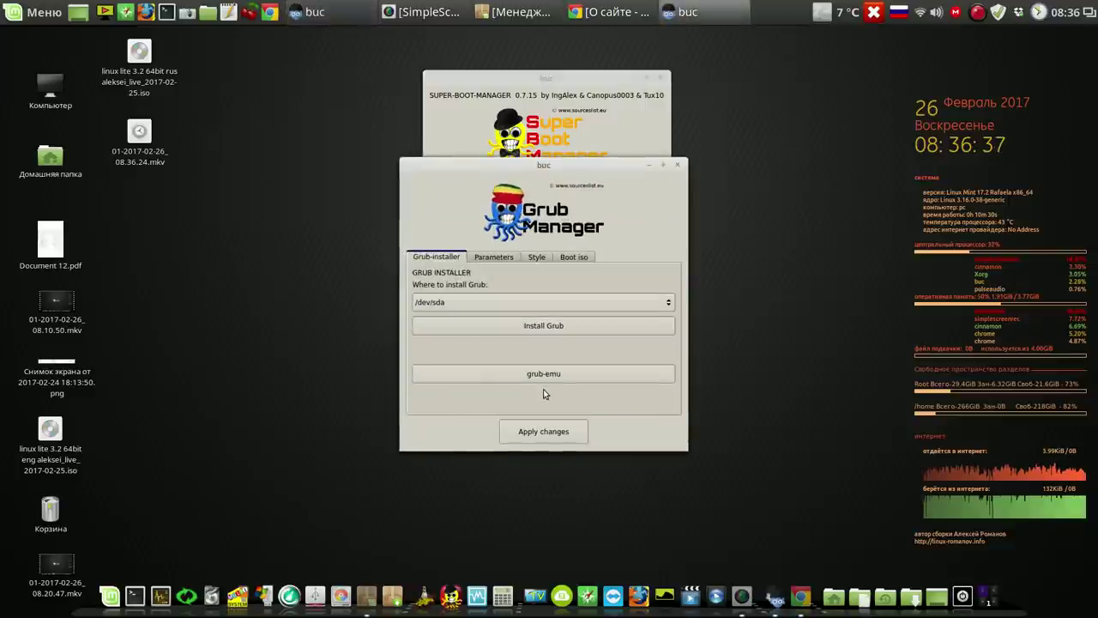
left_click(566, 375)
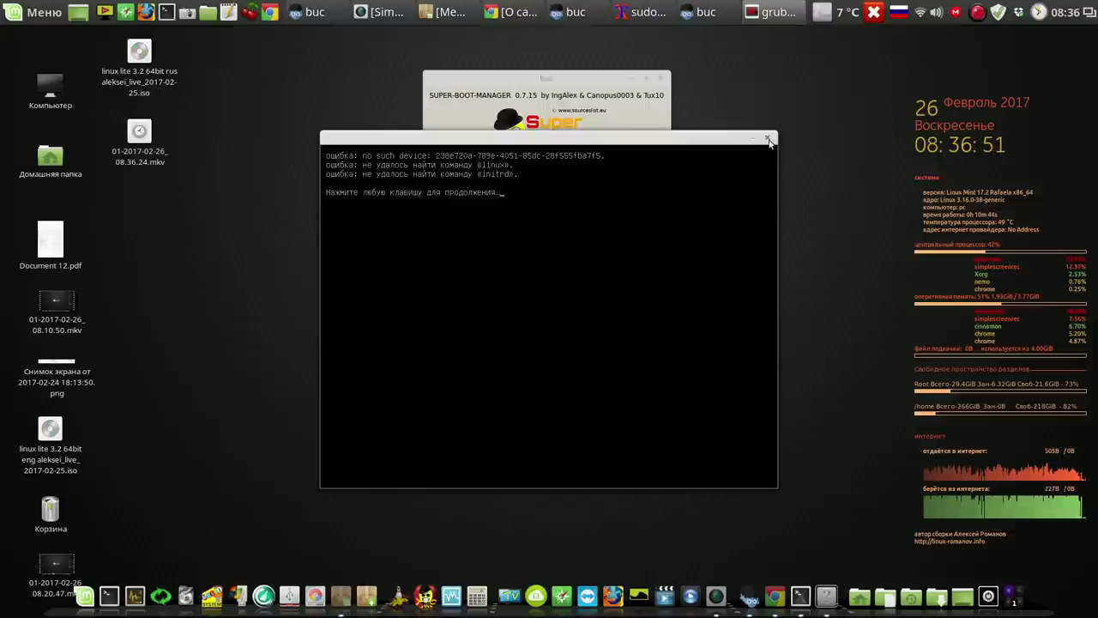
left_click(709, 15)
left_click(539, 328)
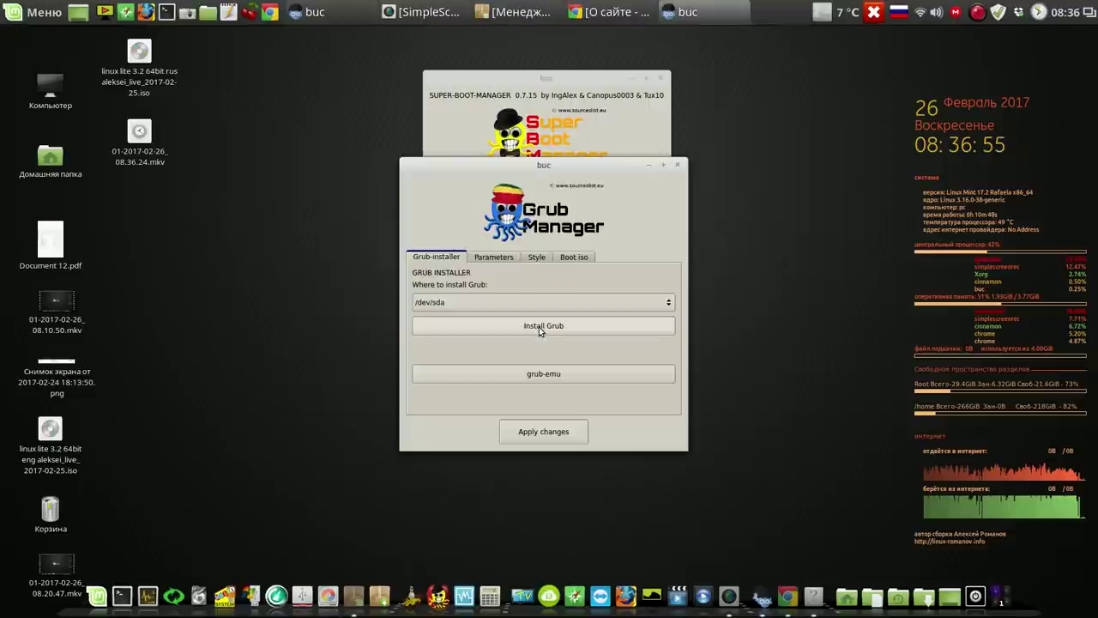
Step: Run grub-emu again, examine the operating systems in its boot menu, and close the emulator, Grub Manager and Super Boot Manager
left_click(558, 376)
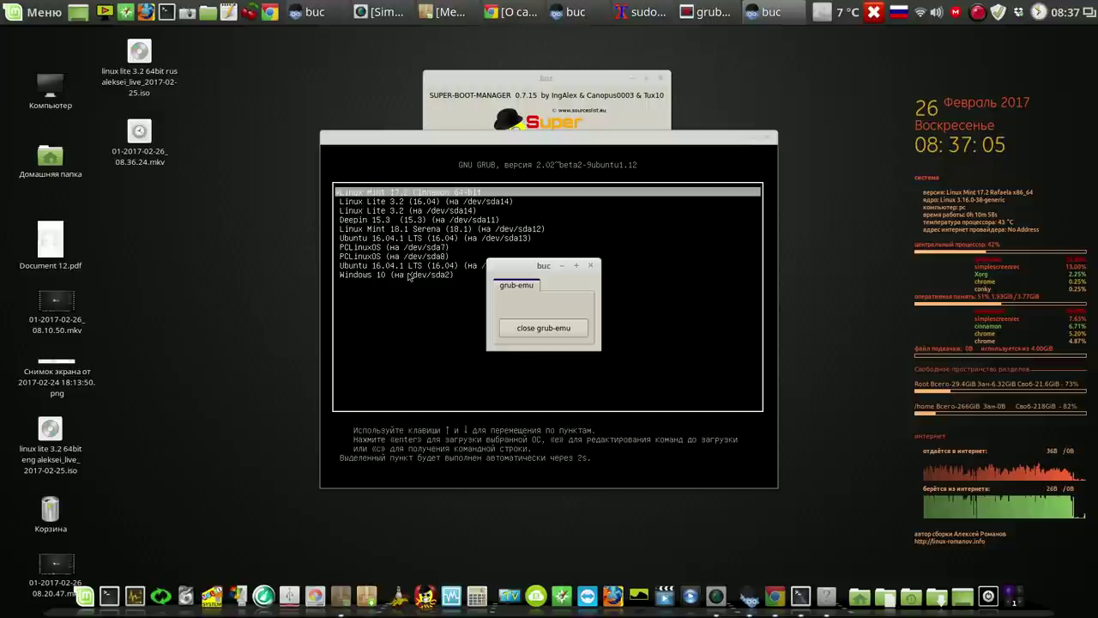
left_click(540, 329)
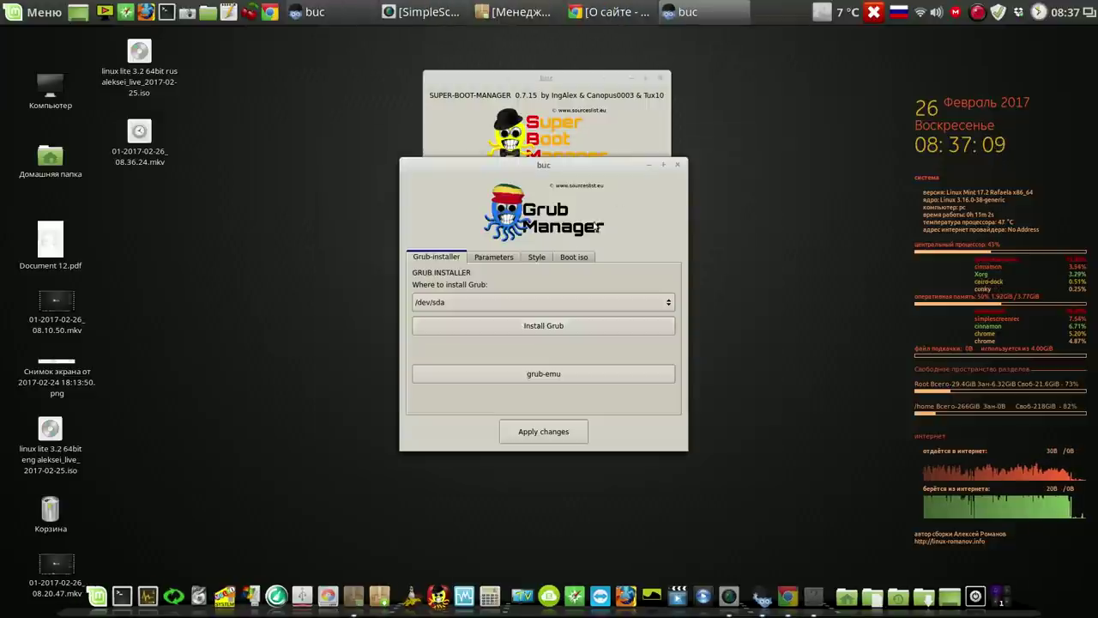
left_click(676, 165)
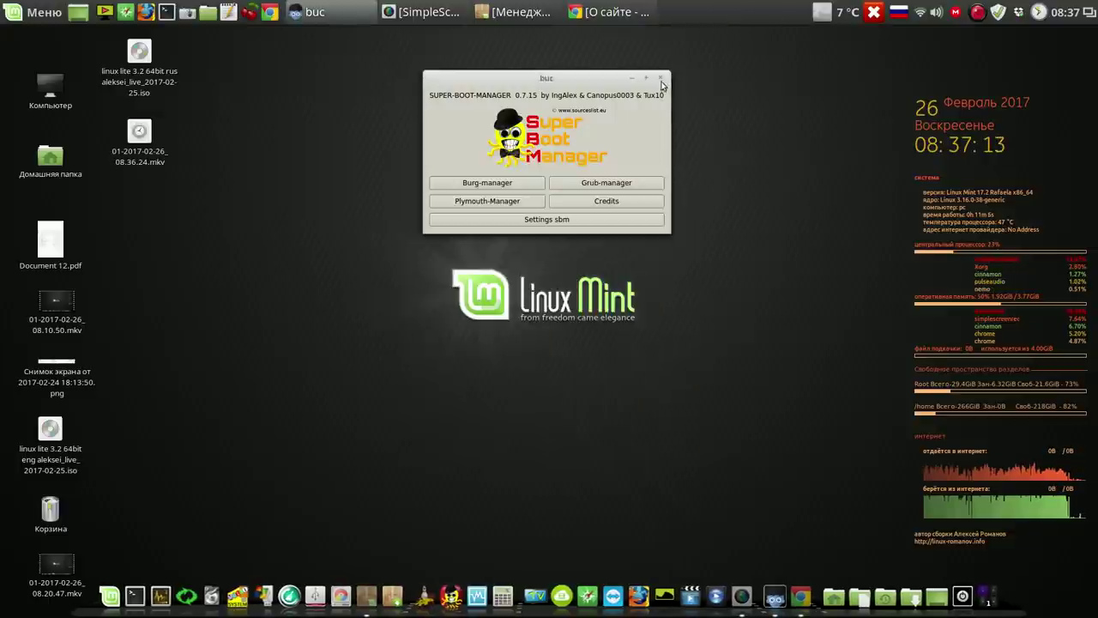
left_click(660, 78)
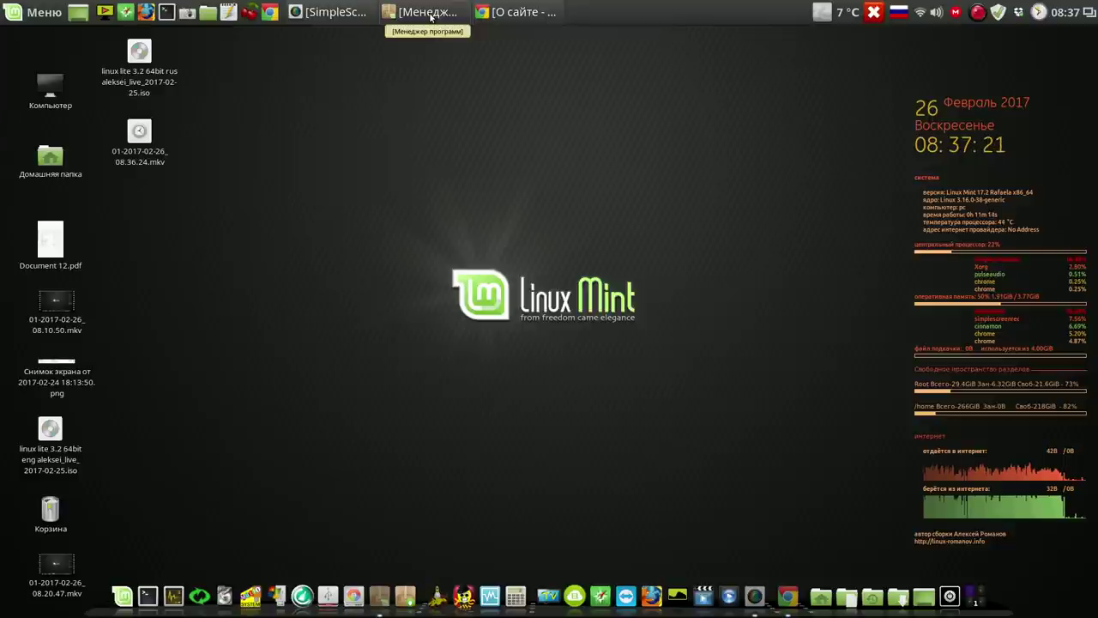
Step: Switch to the Software Manager, examine the alarm-clock entry among the "alarm" results and close the window
left_click(432, 14)
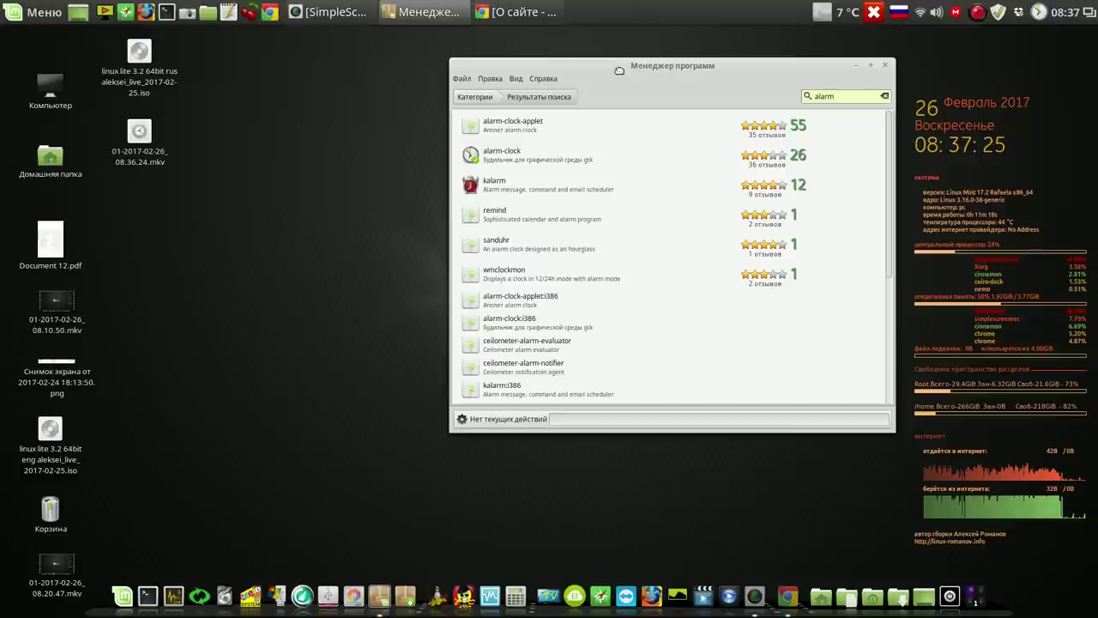
left_click_drag(618, 73, 536, 71)
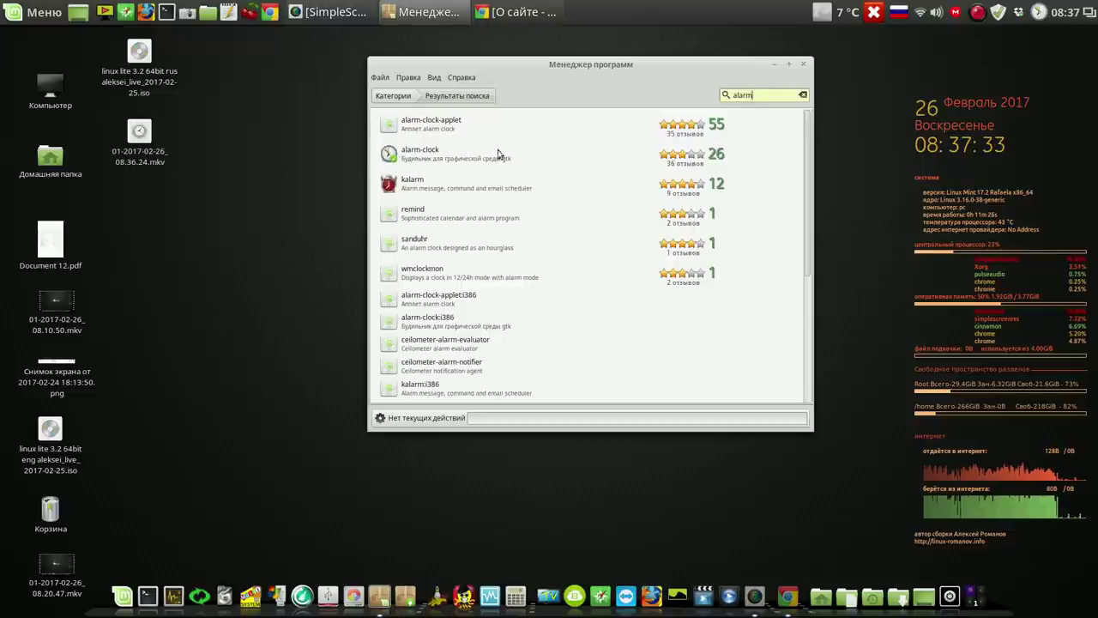
left_click(803, 65)
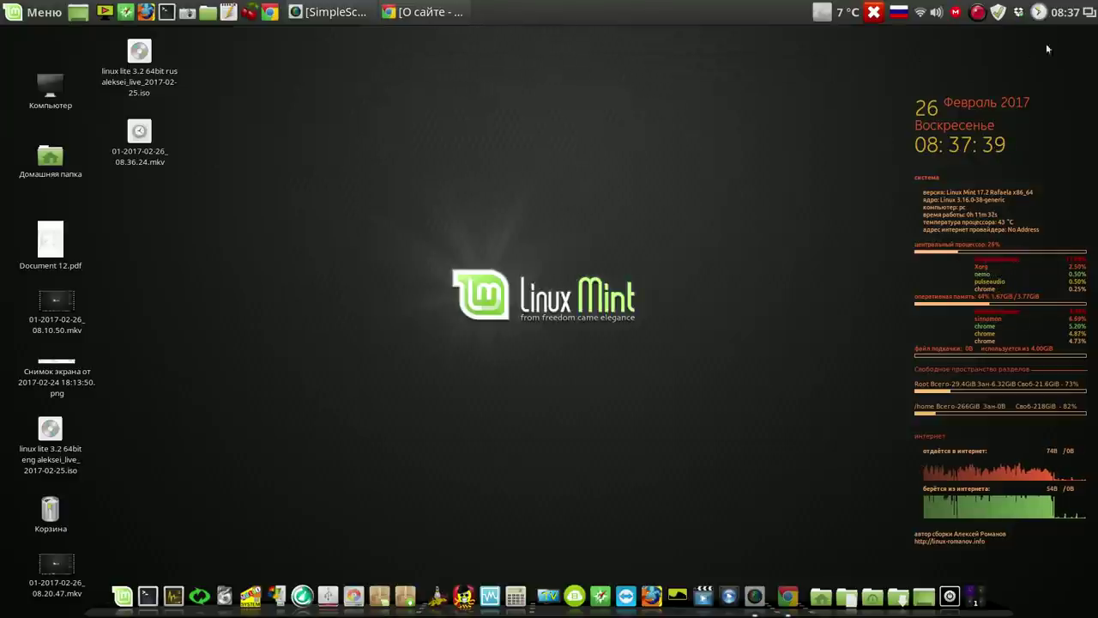
Step: Open the Alarm Clock (Будильник) application and start adding a new alarm
left_click(1038, 12)
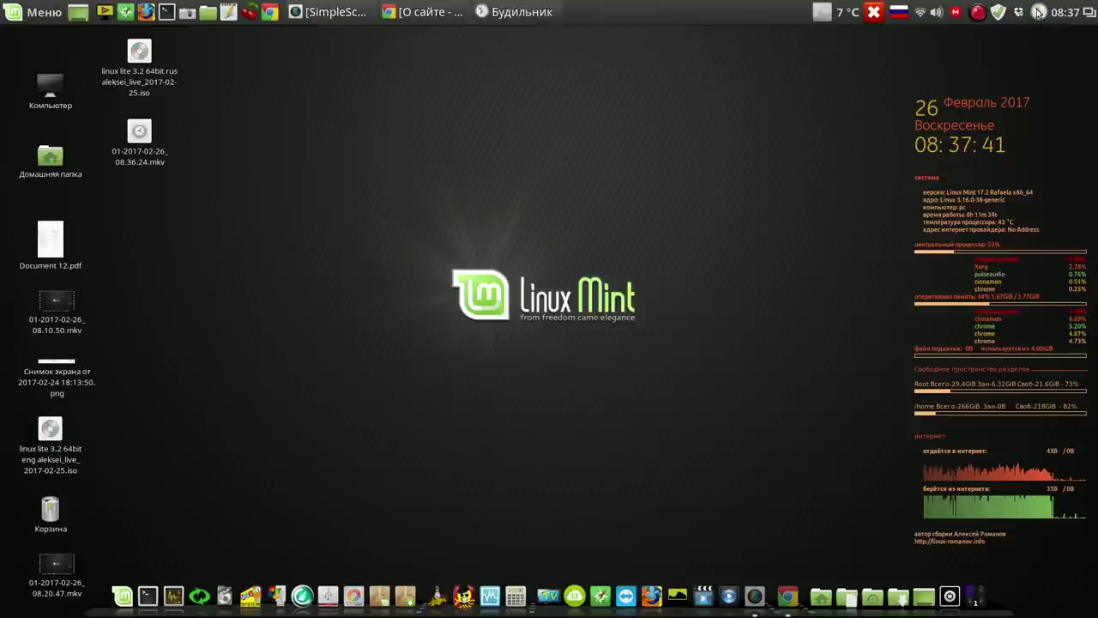
left_click_drag(393, 36, 651, 67)
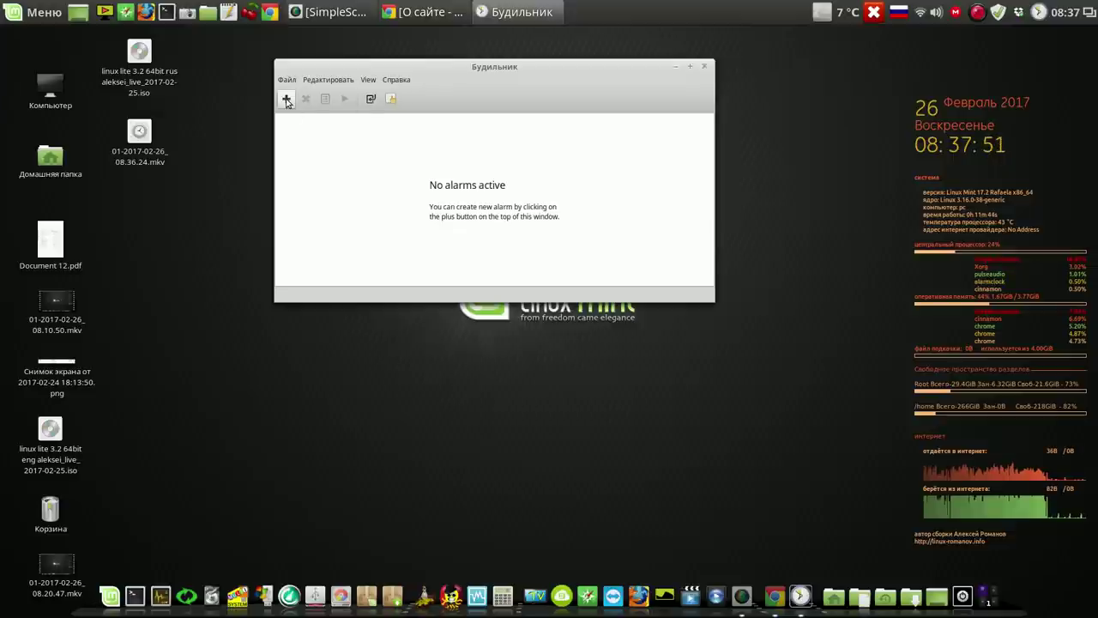
left_click(287, 100)
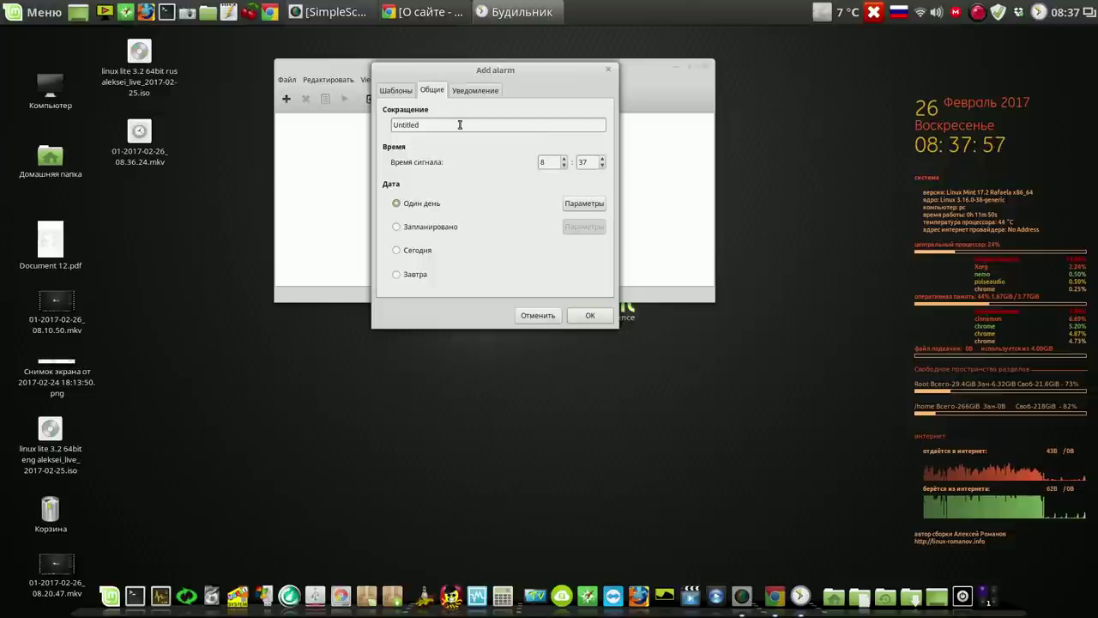
double_click(447, 125)
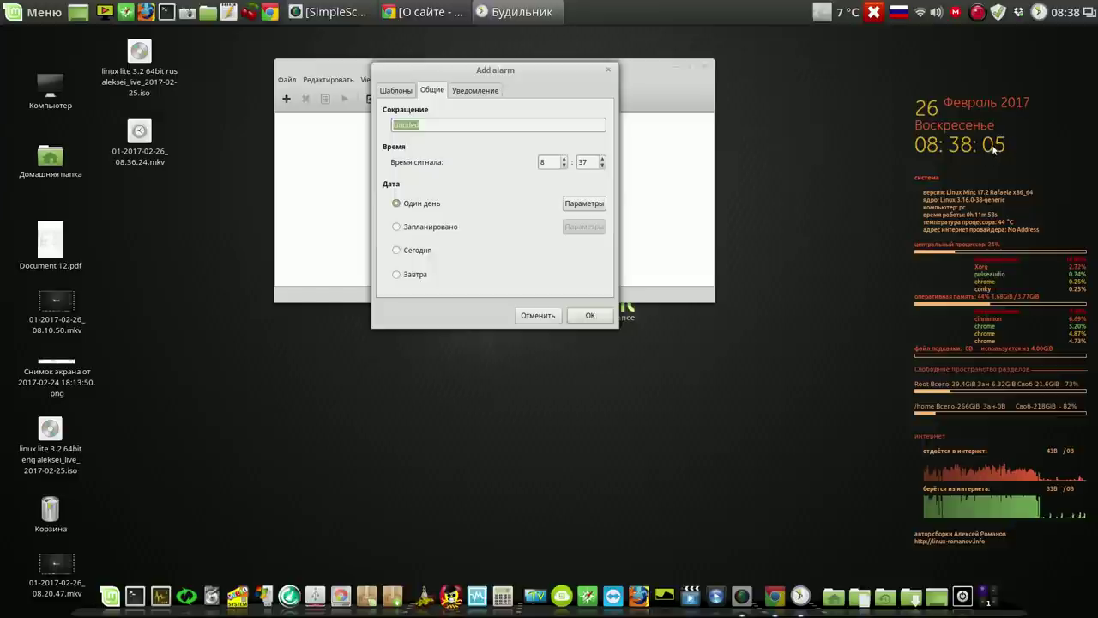
Step: Set the new alarm's time to 8:39 and check its single-day date in the calendar
left_click(602, 159)
left_click(601, 160)
left_click(602, 159)
left_click(601, 166)
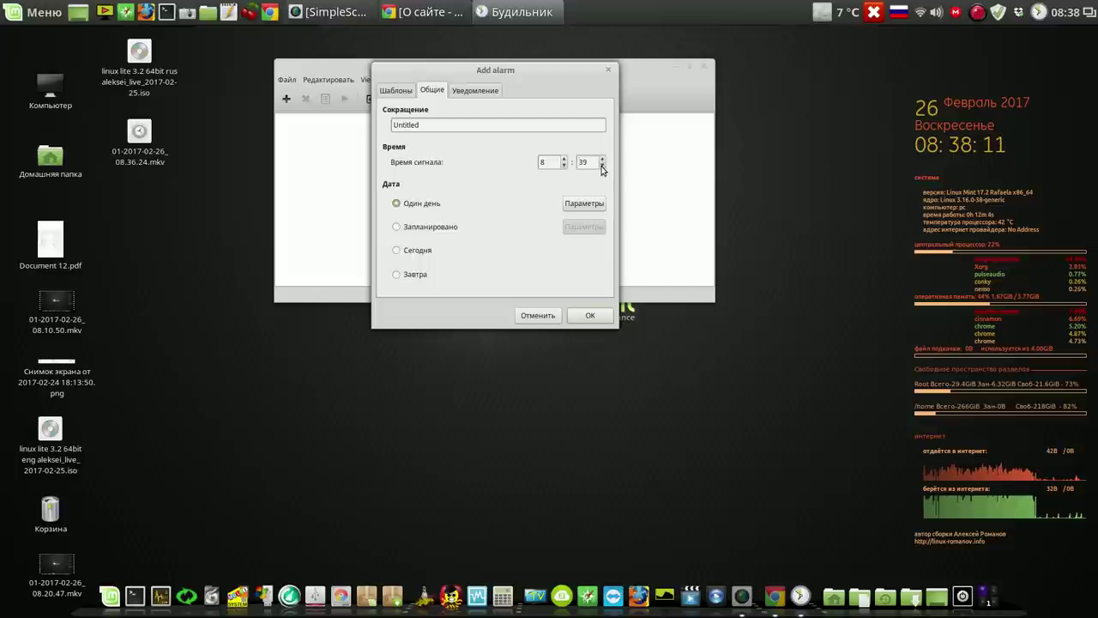
left_click(583, 206)
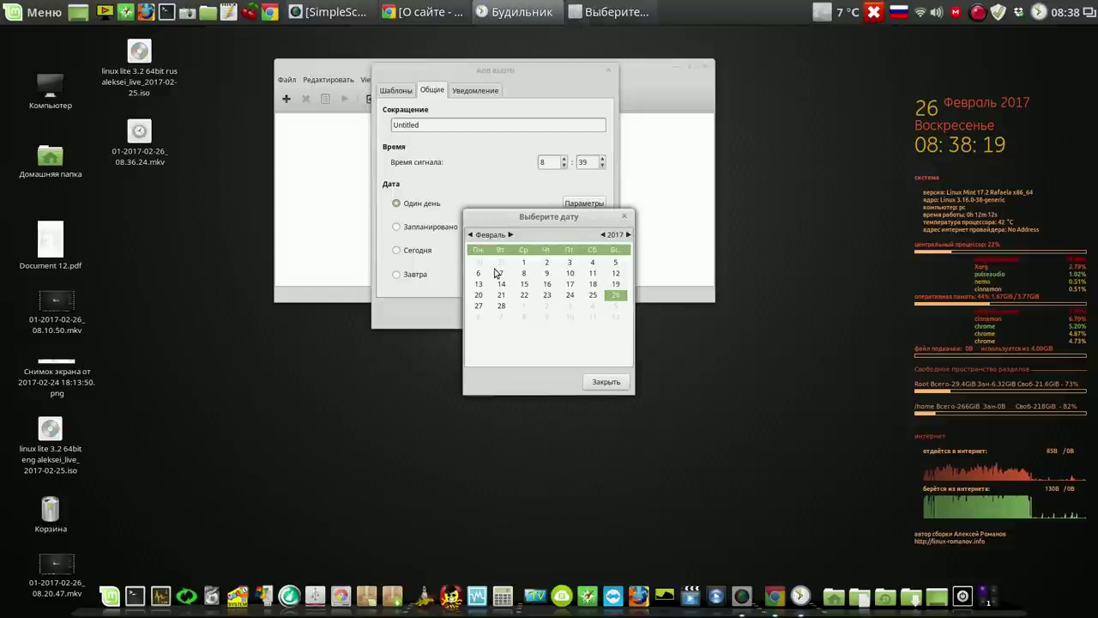
left_click(604, 383)
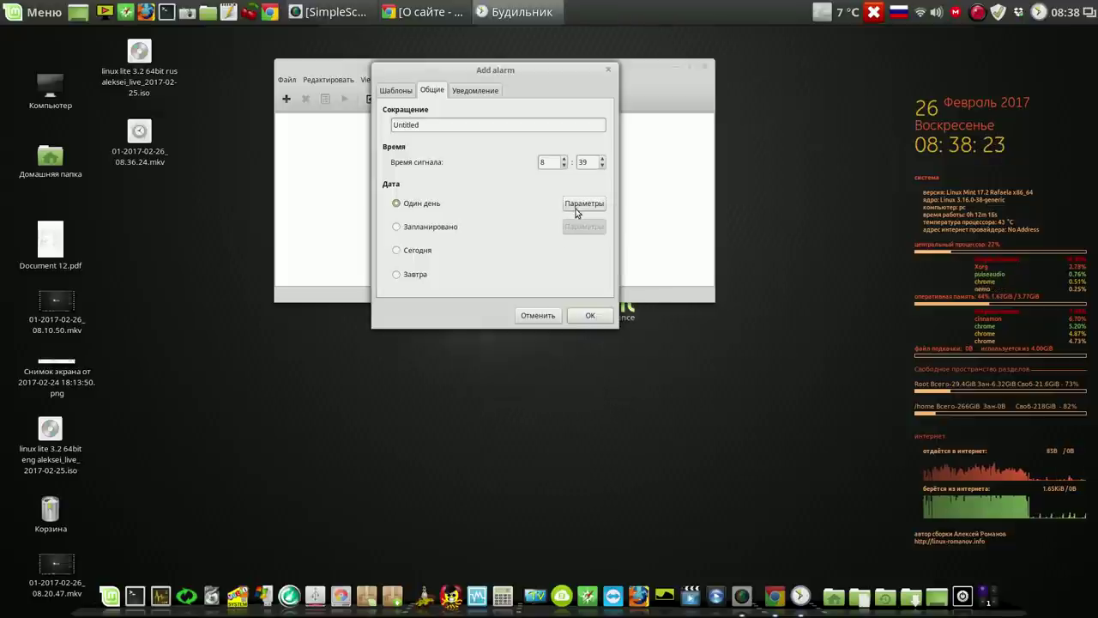
Step: Use chizh__and__co_-_hochu_chaju_(zvukoff.ru).mp3 from the Музыка folder as the alarm's custom sound and slightly adjust the constant volume slider
left_click(487, 93)
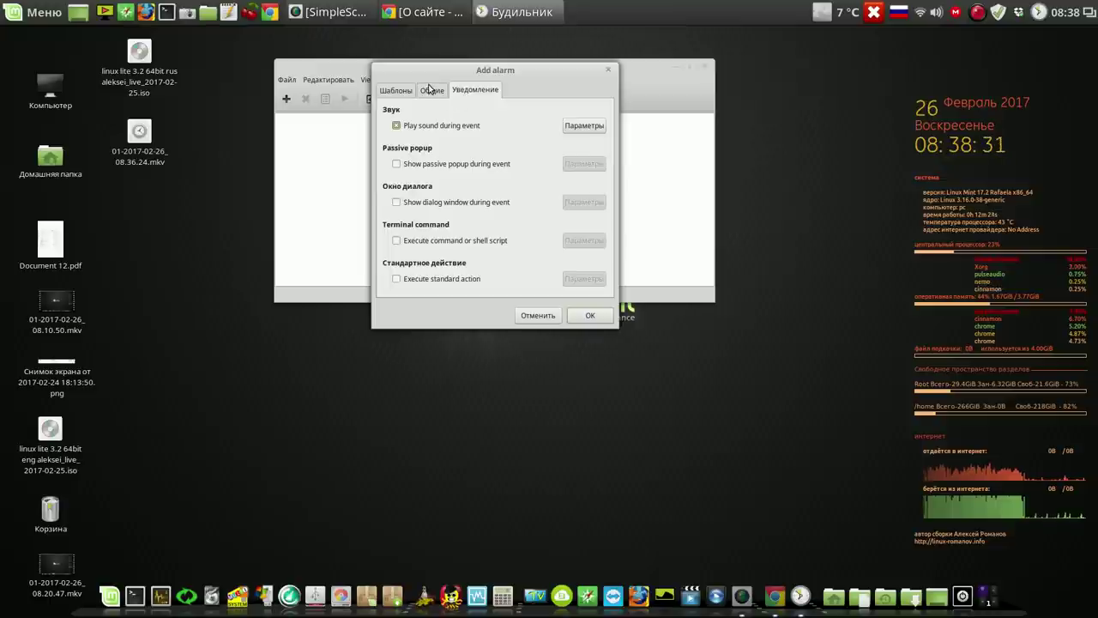
left_click(584, 126)
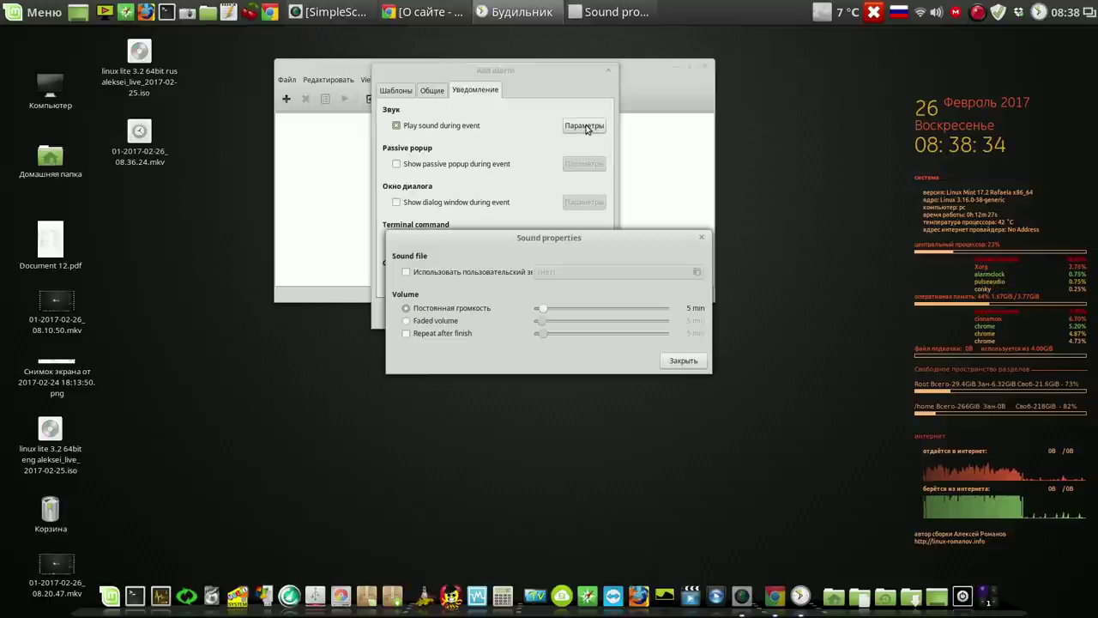
left_click(406, 273)
left_click(675, 273)
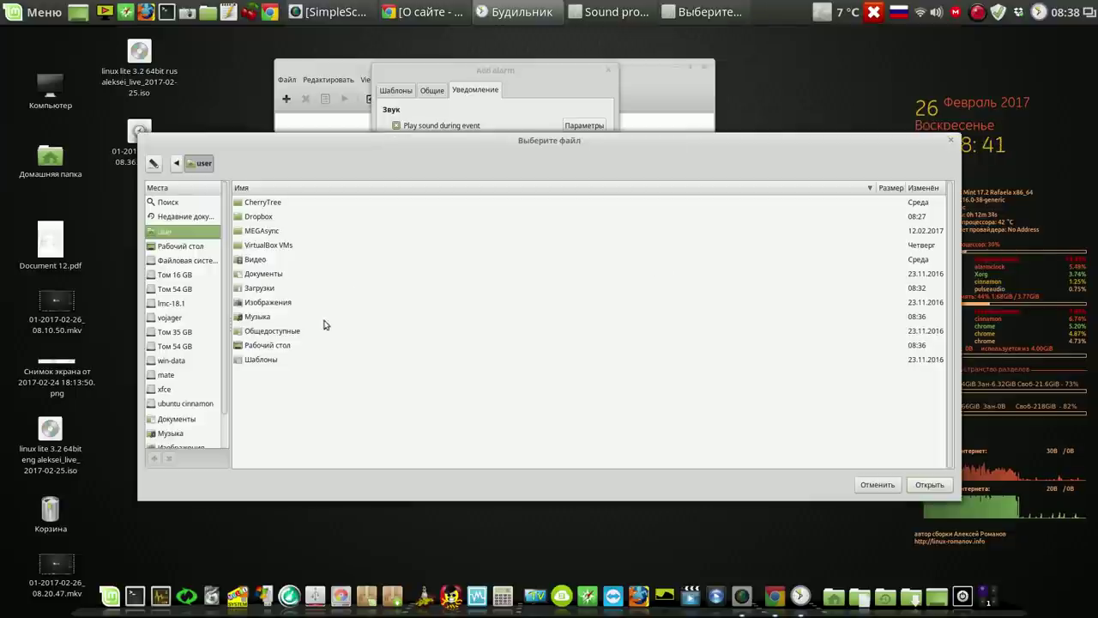
left_click(192, 433)
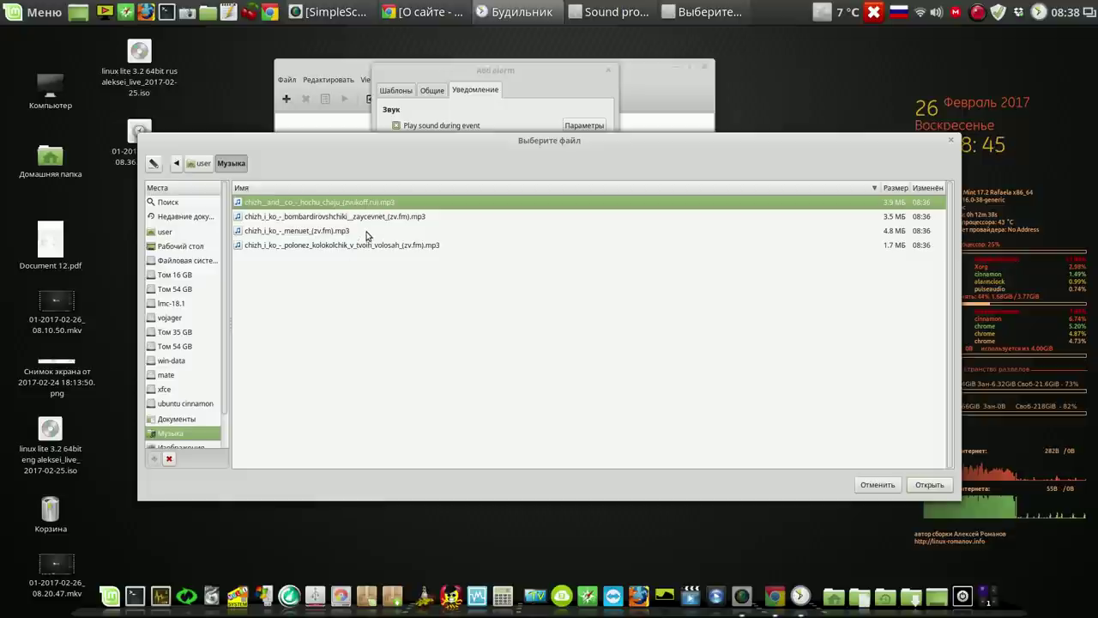
left_click(368, 217)
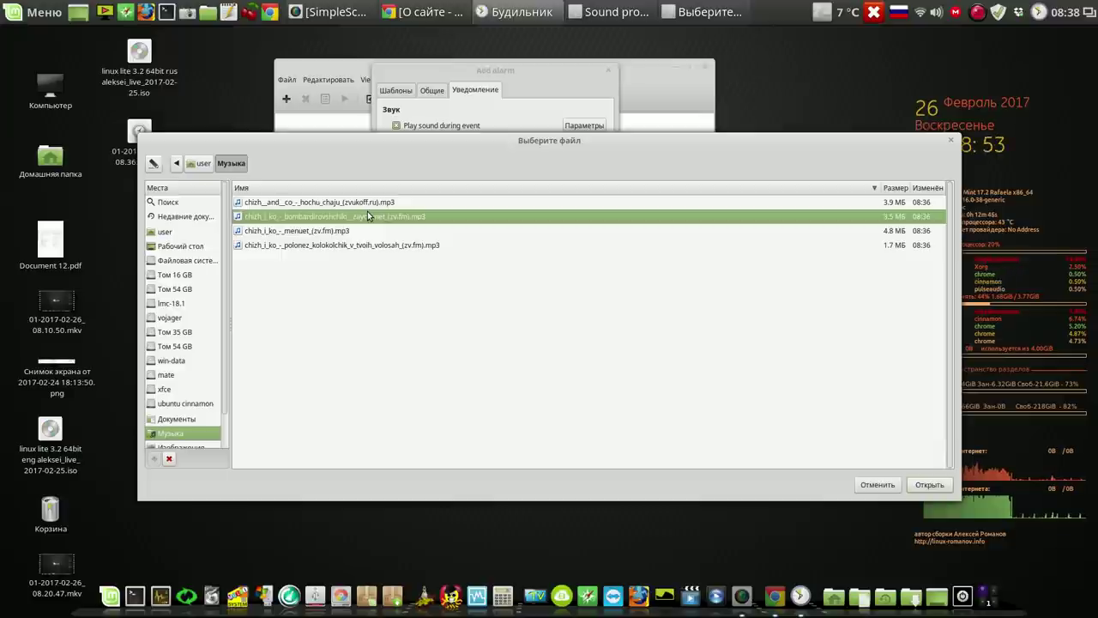
left_click(355, 203)
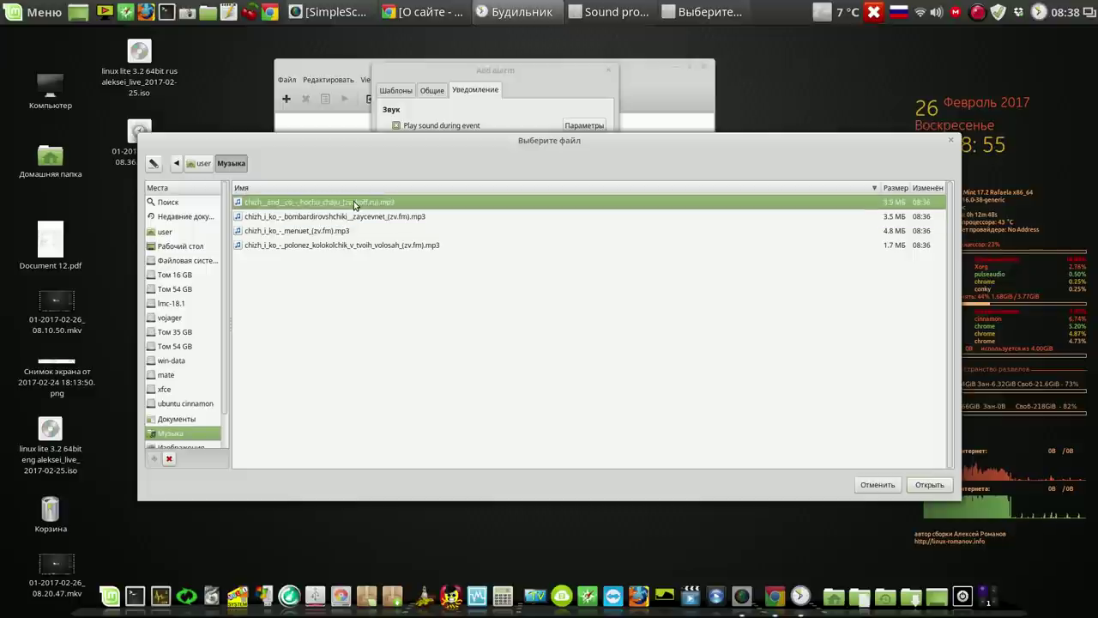
left_click(930, 484)
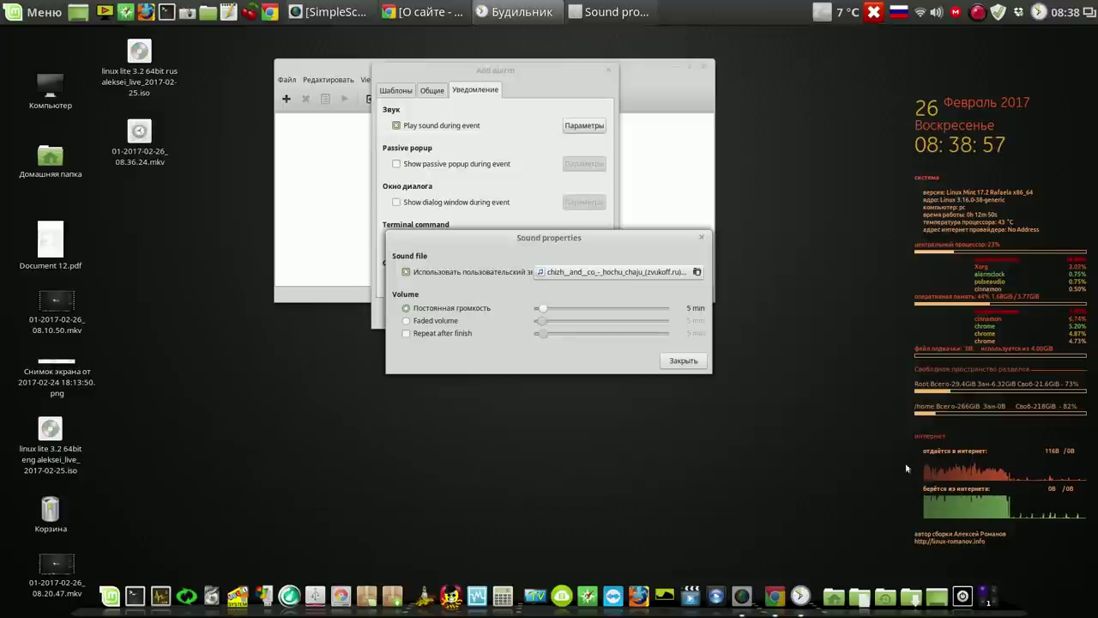
mouse_move(541, 309)
left_mouse_down()
mouse_move(574, 314)
mouse_move(549, 311)
left_mouse_up()
left_click(684, 361)
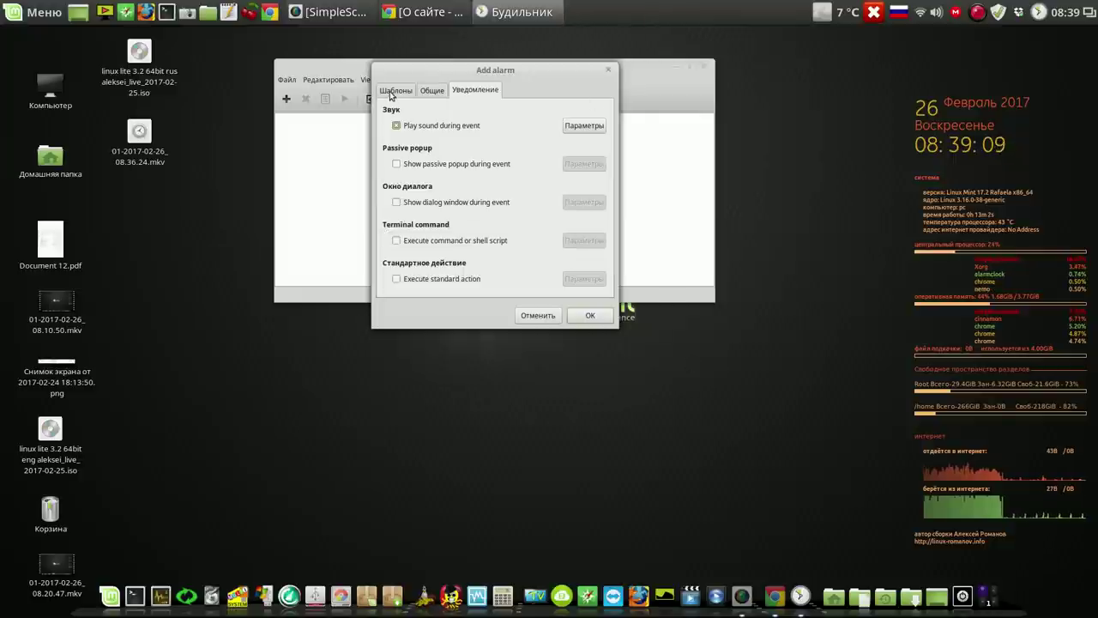
Step: Check the alarm's templates, set its time to 8:40 and save the alarm
left_click(393, 93)
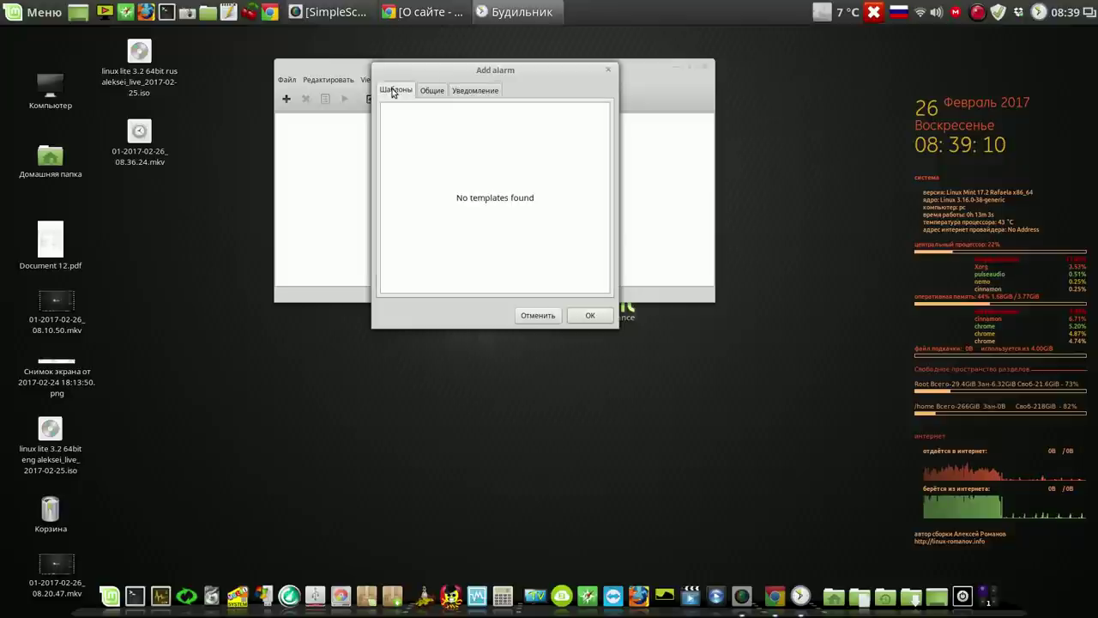
left_click(434, 92)
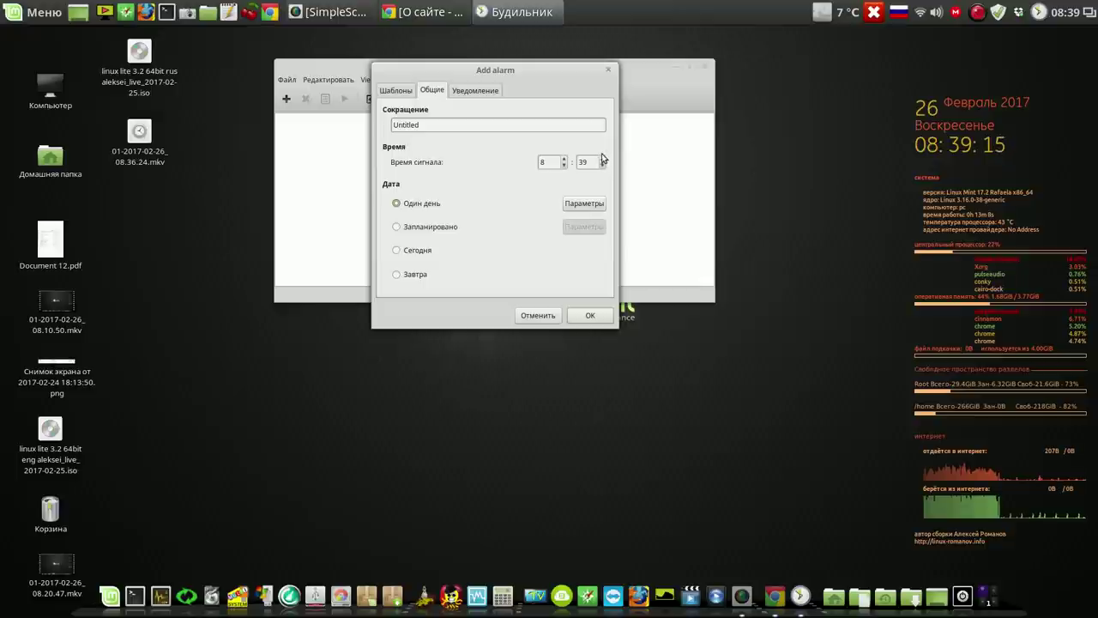
left_click(603, 159)
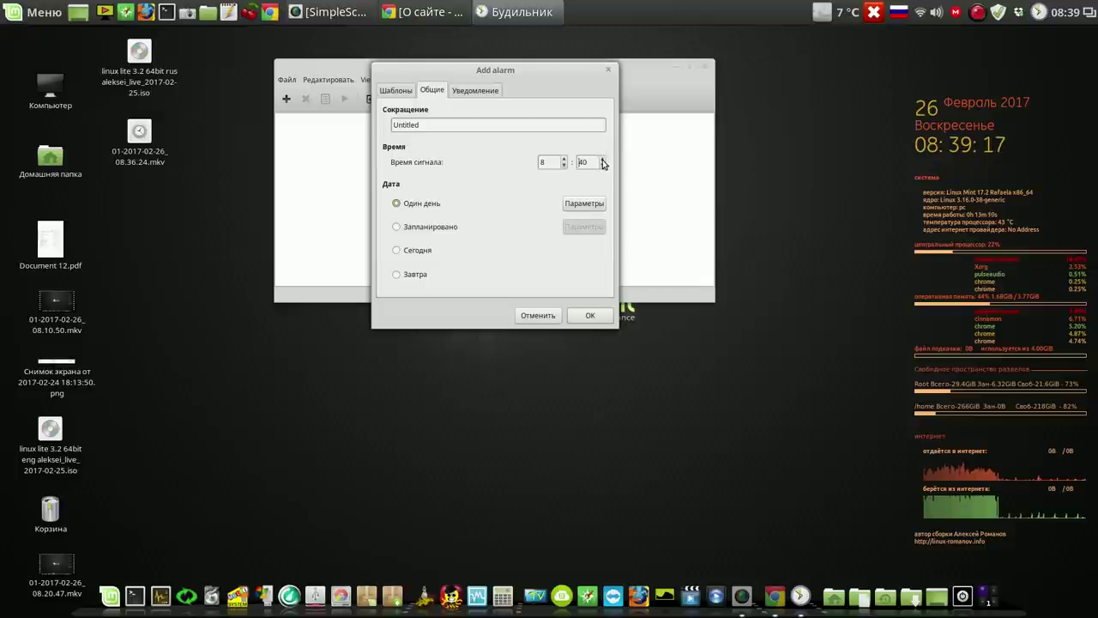
left_click(589, 315)
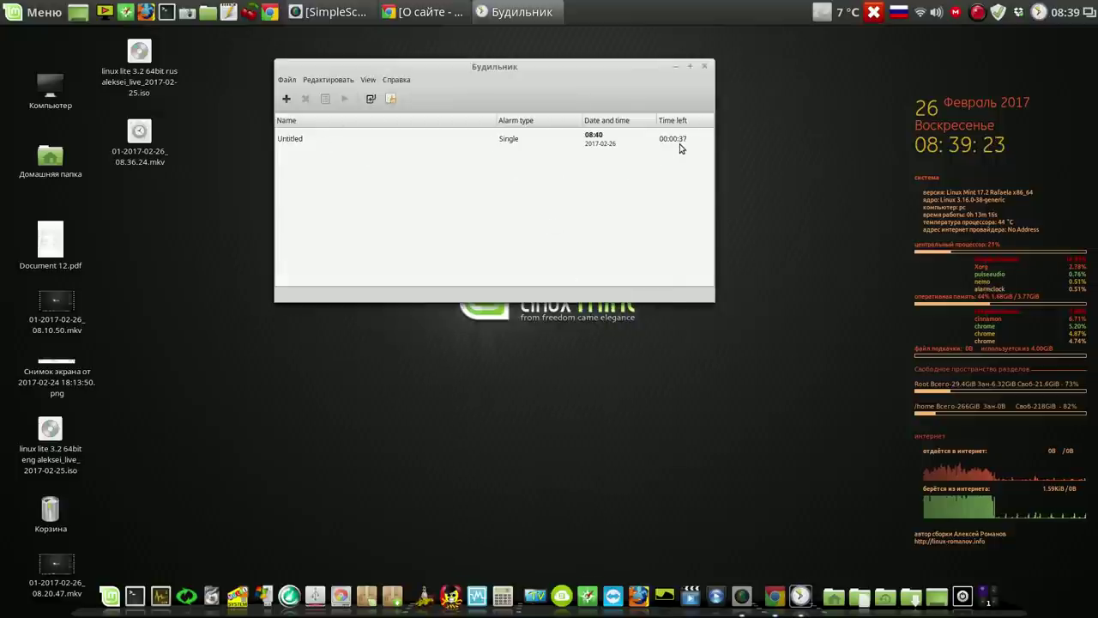
Step: Let the alarm's countdown run out, check the system sound volume, and stop the ringing alarm
left_click_drag(650, 70, 818, 49)
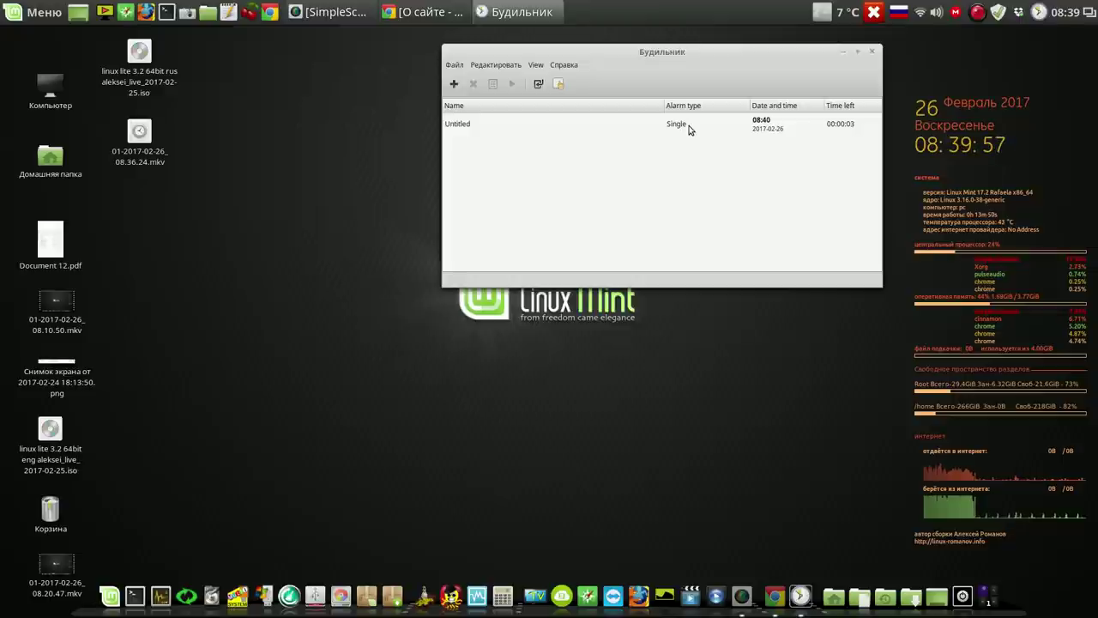
left_click(937, 12)
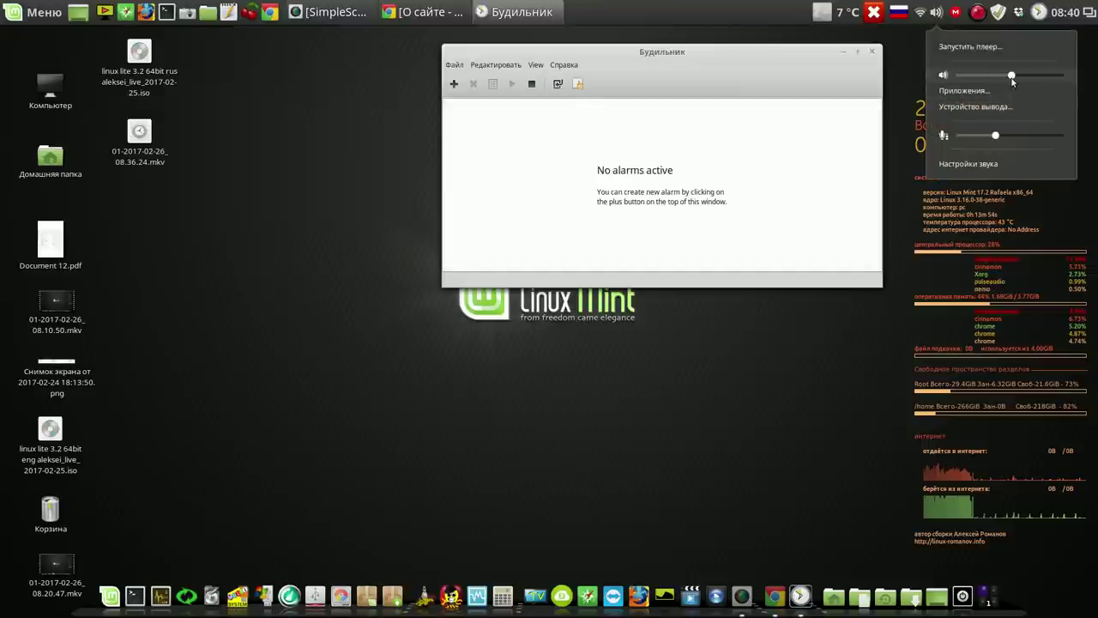
left_click(762, 79)
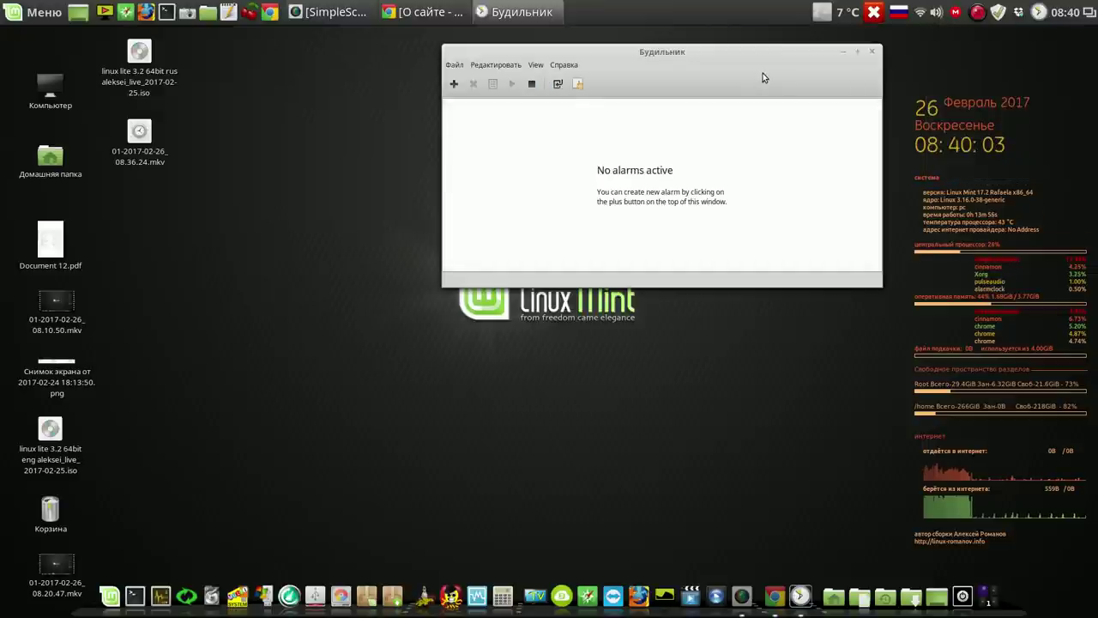
left_click_drag(761, 69, 654, 137)
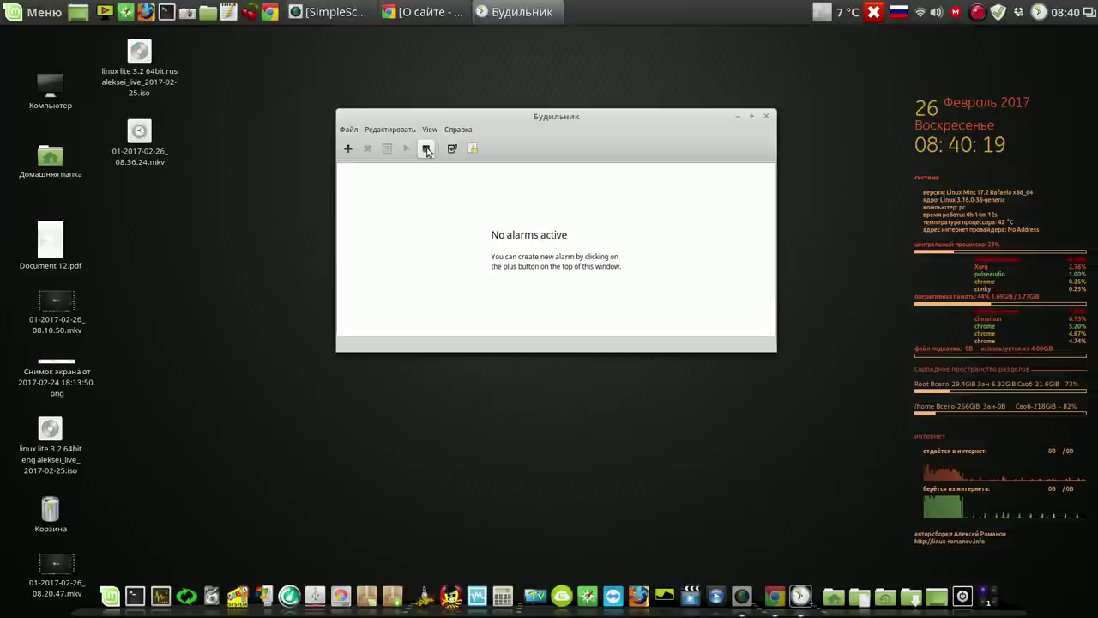
left_click(427, 148)
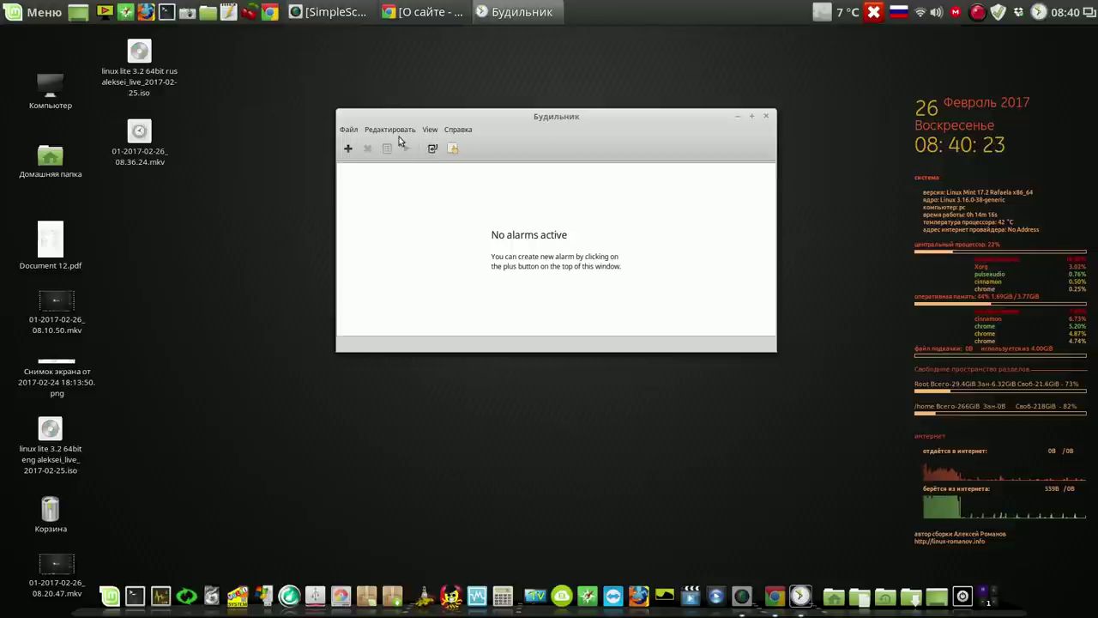
Step: Check the general and startup options in the alarm program's Параметры dialog, and close the program
left_click(399, 131)
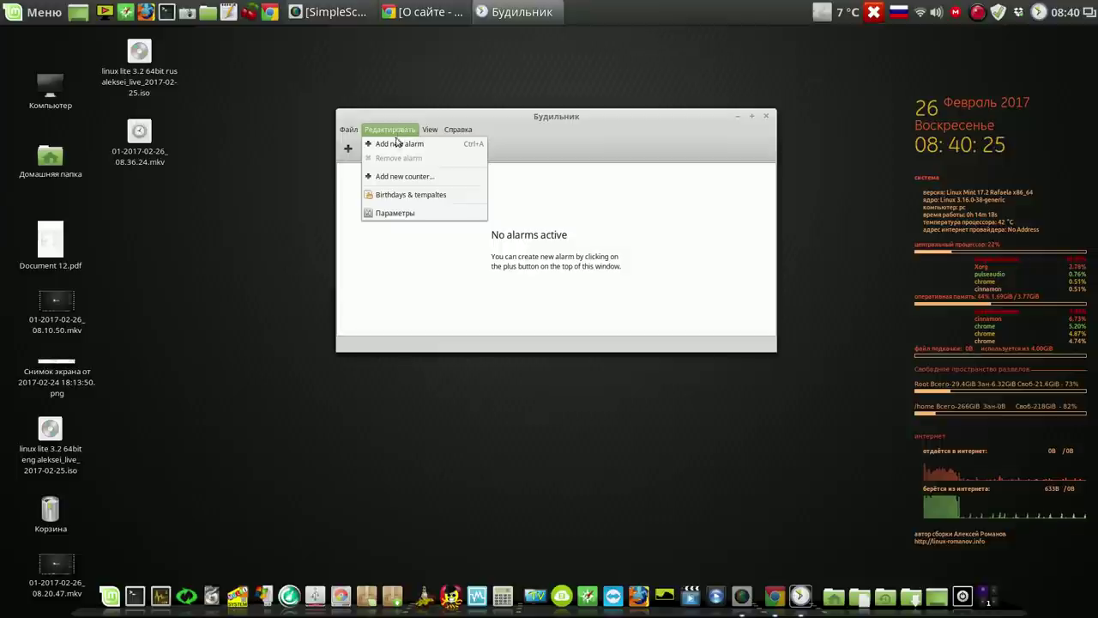
left_click(400, 214)
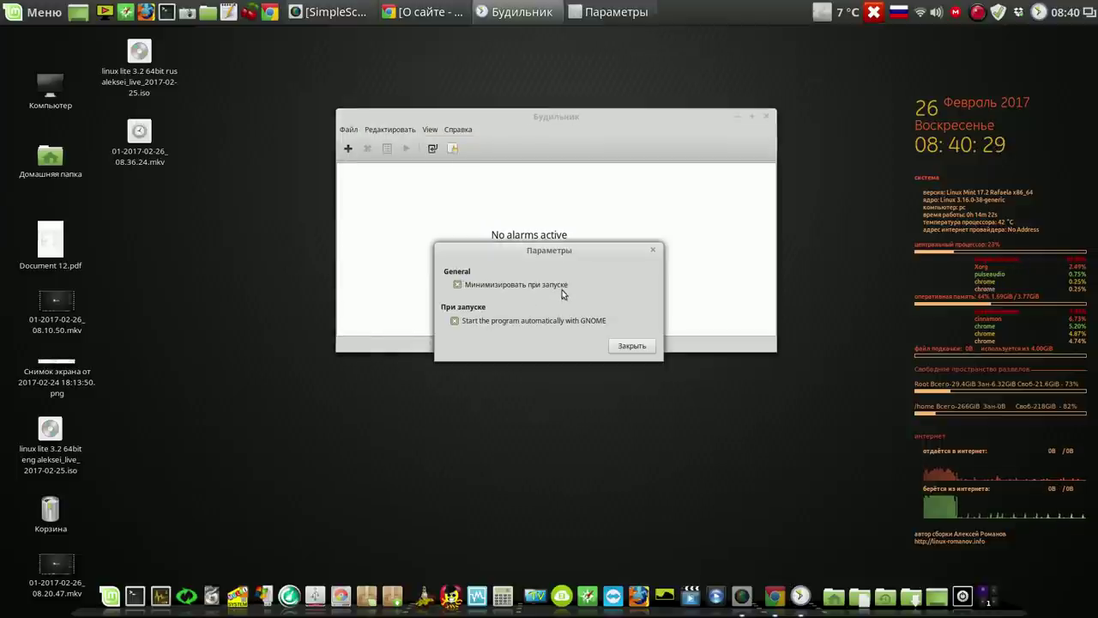
left_click(630, 346)
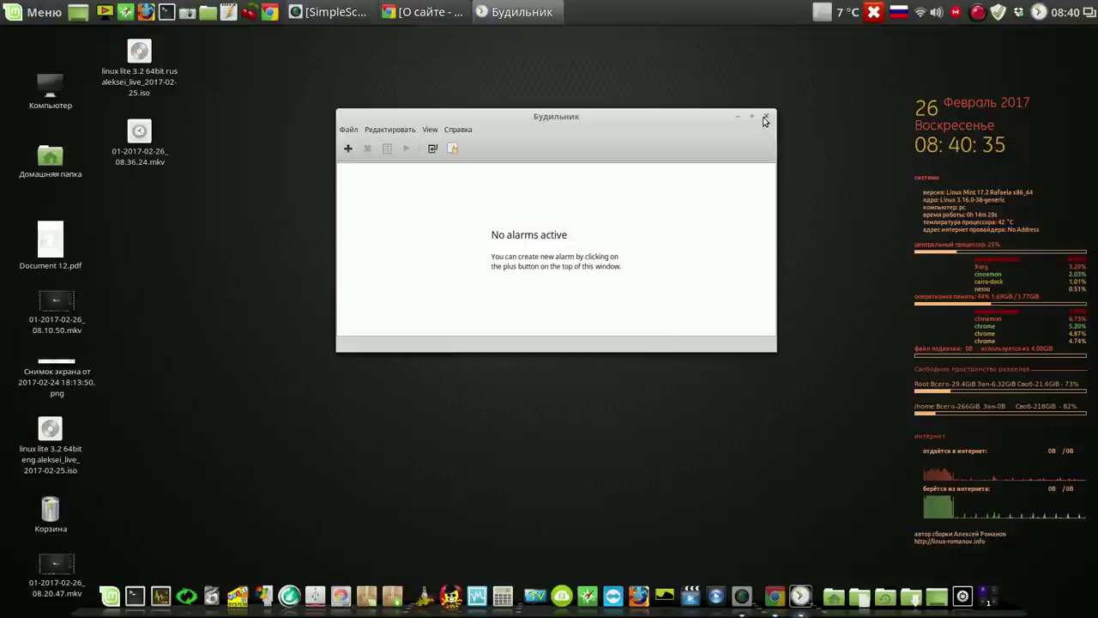
left_click(764, 119)
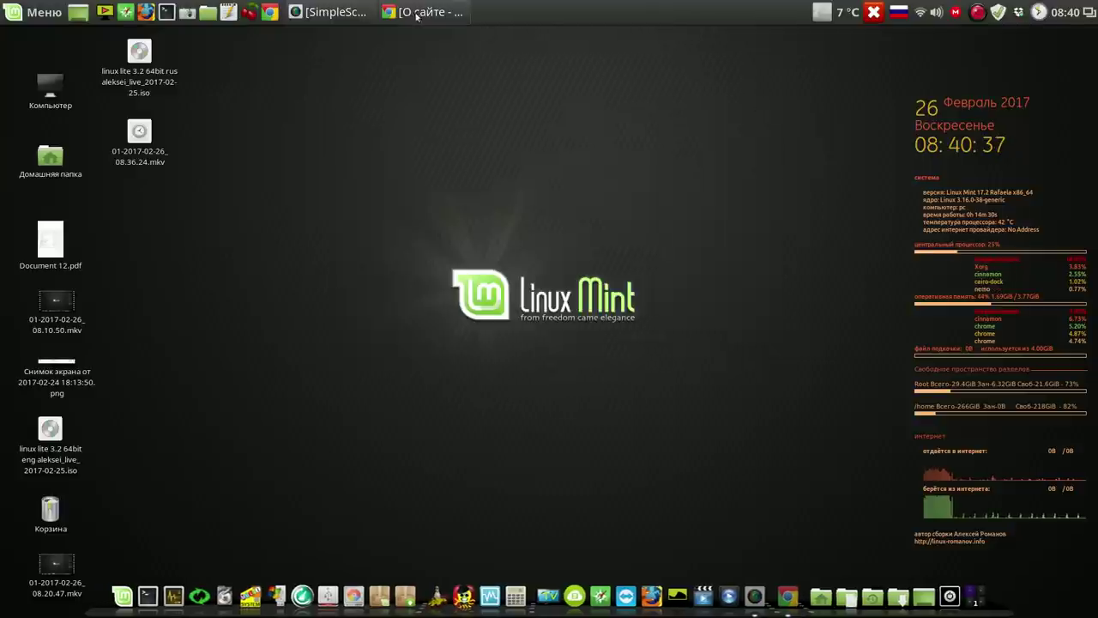
Step: Switch to Google Chrome, open the site's Alarm Clock Будильник article and look through its two video lessons
left_click(417, 15)
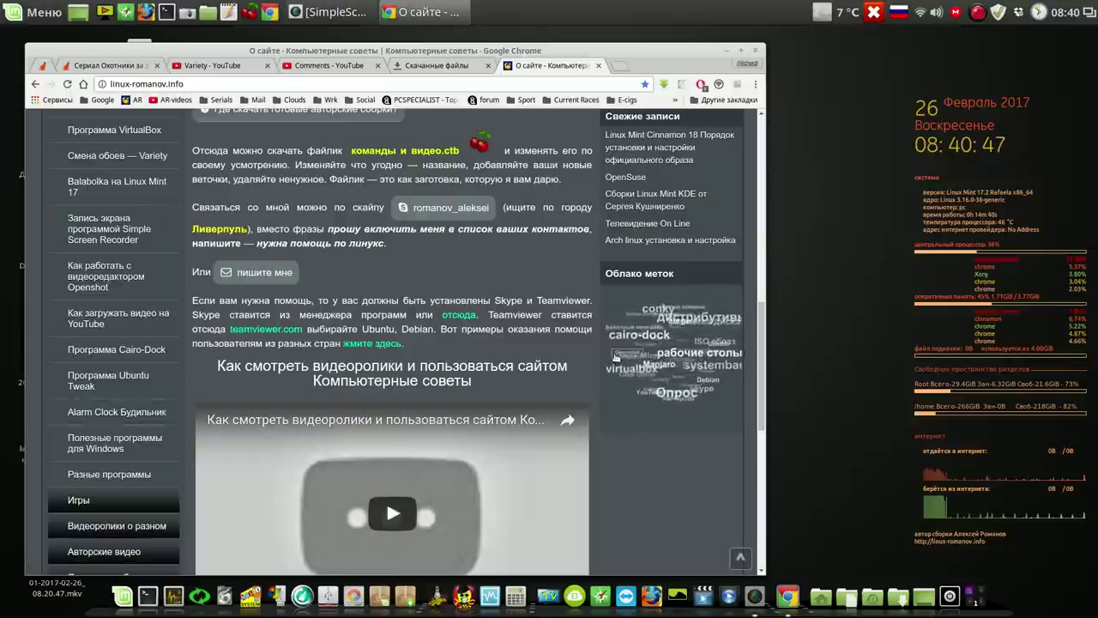
left_click_drag(762, 341, 718, 363)
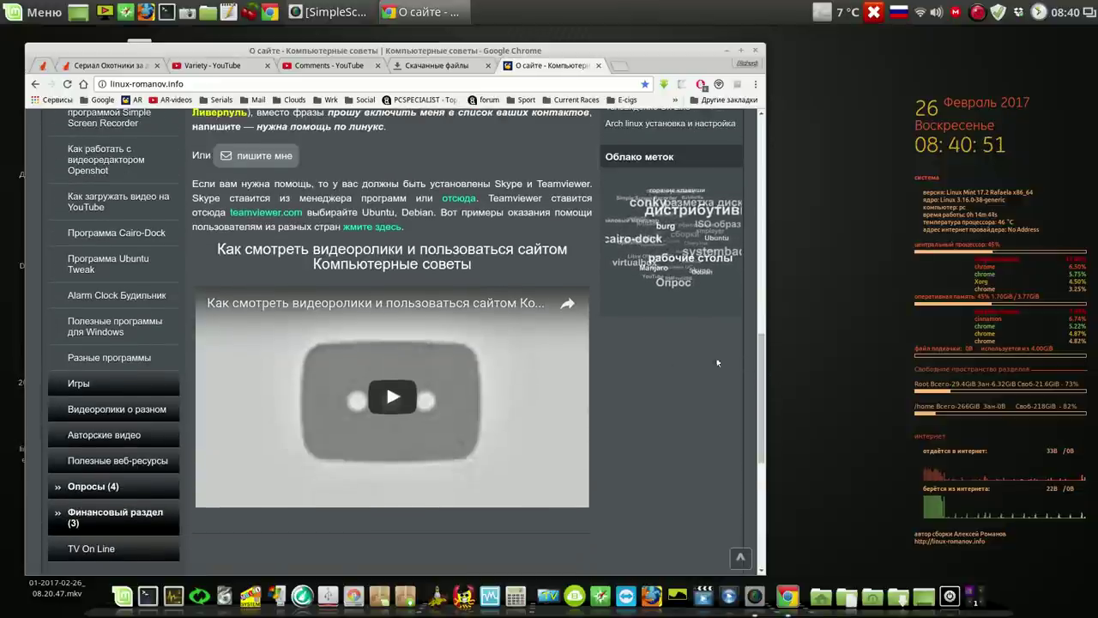
left_click_drag(755, 394, 769, 371)
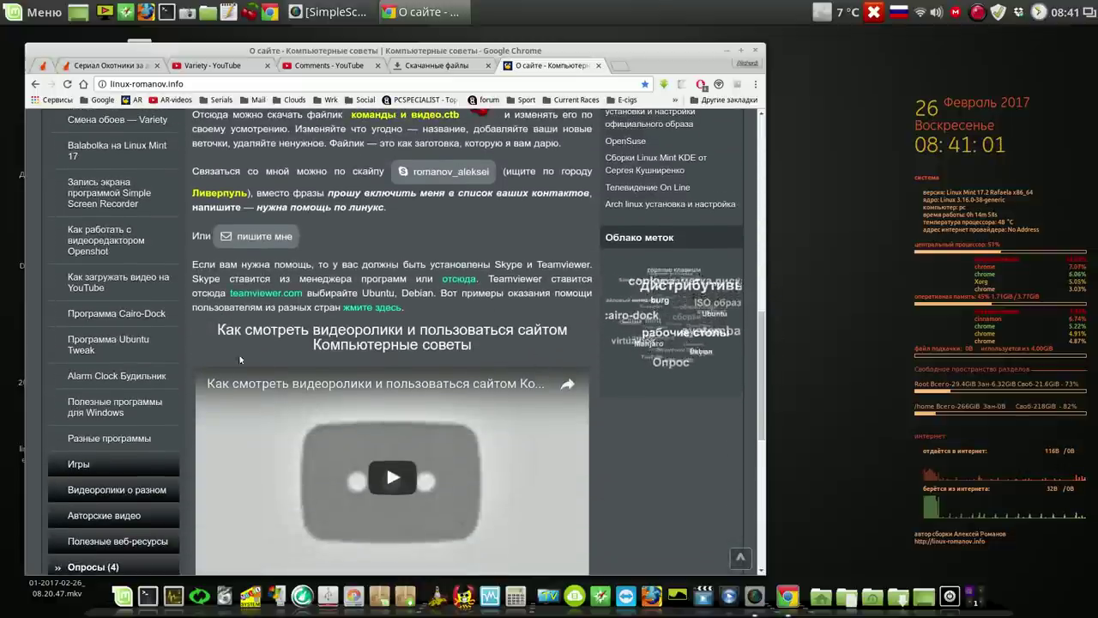
left_click(96, 386)
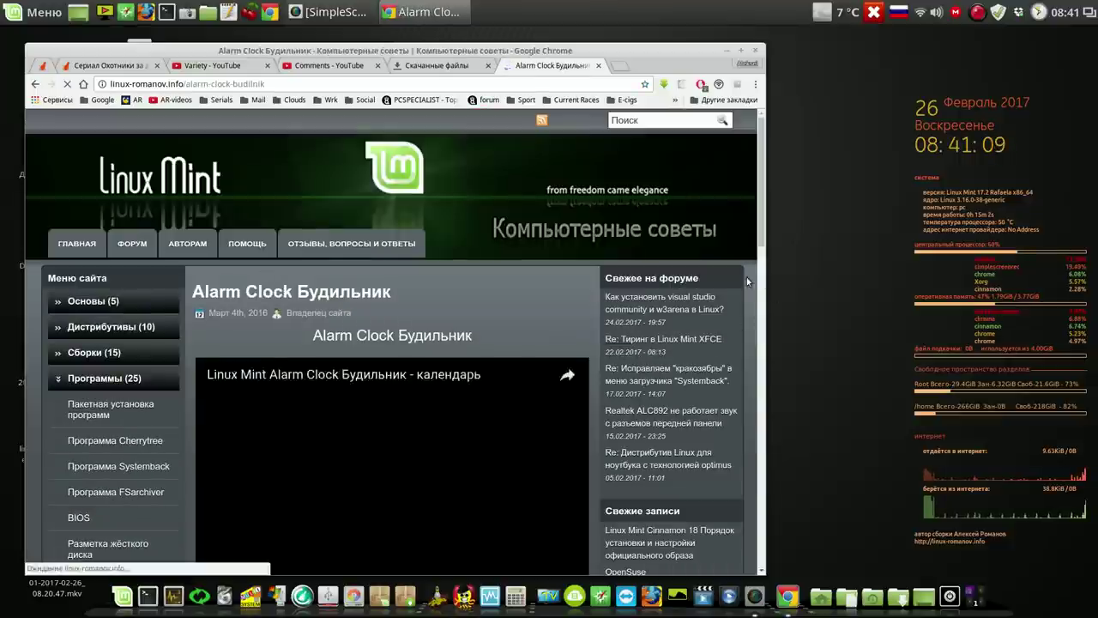
left_click_drag(763, 216, 759, 304)
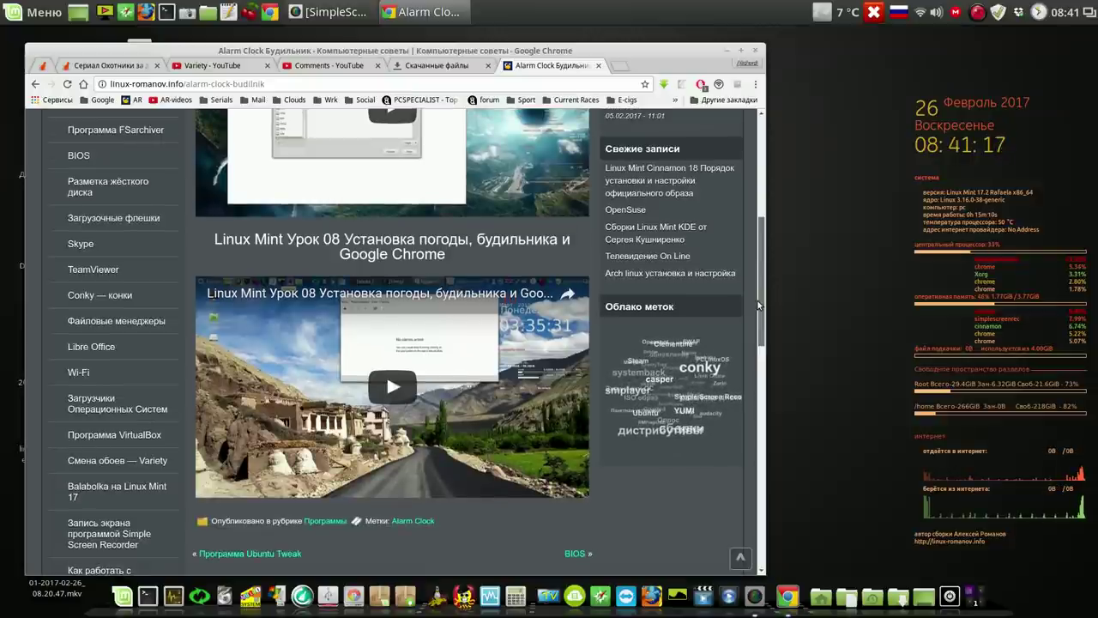
left_click_drag(759, 304, 761, 229)
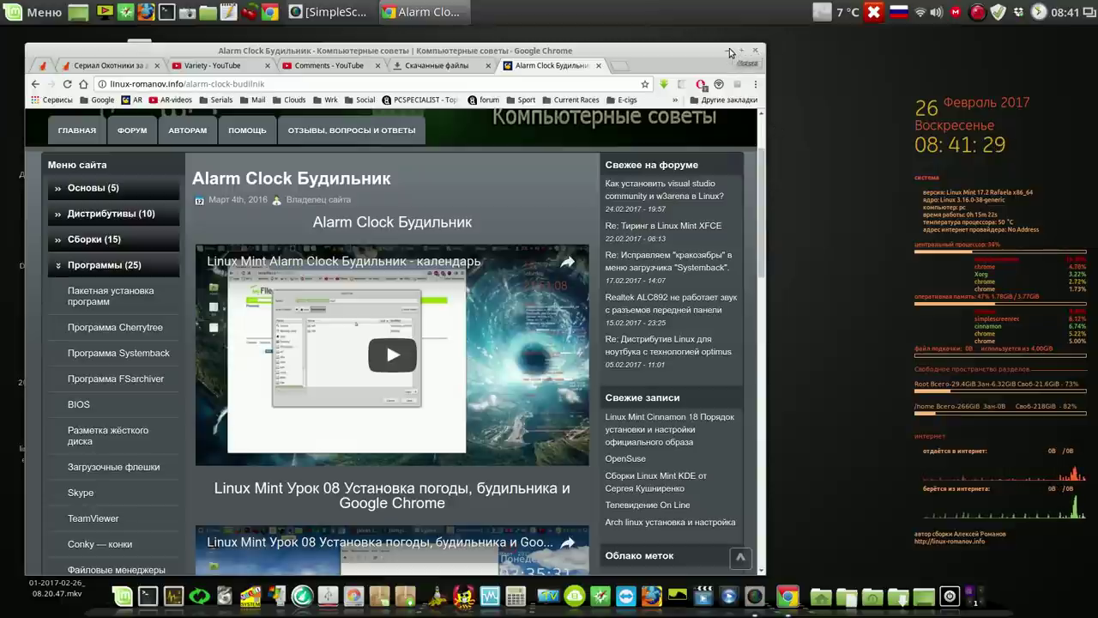
Step: Minimize the browser window and pause the running screen recording
left_click(729, 53)
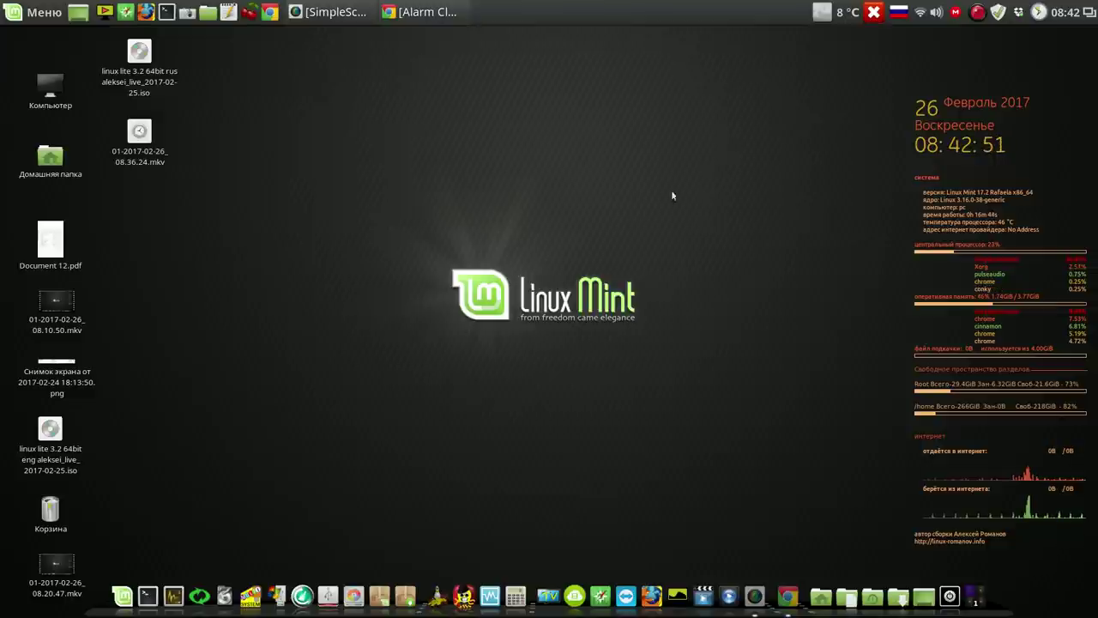
left_click(977, 13)
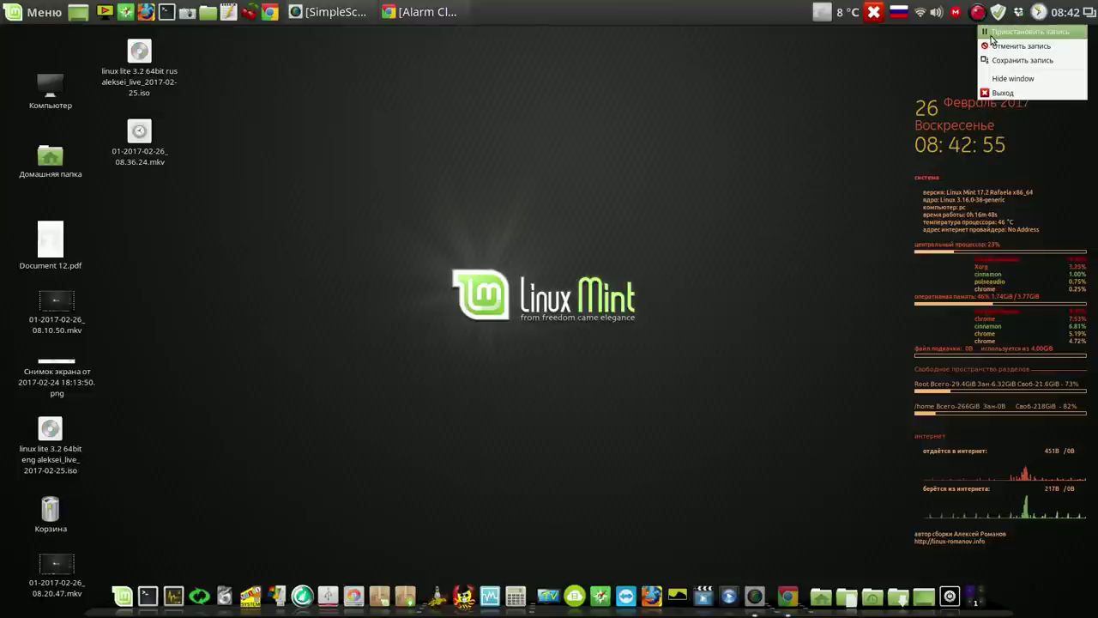
left_click(992, 34)
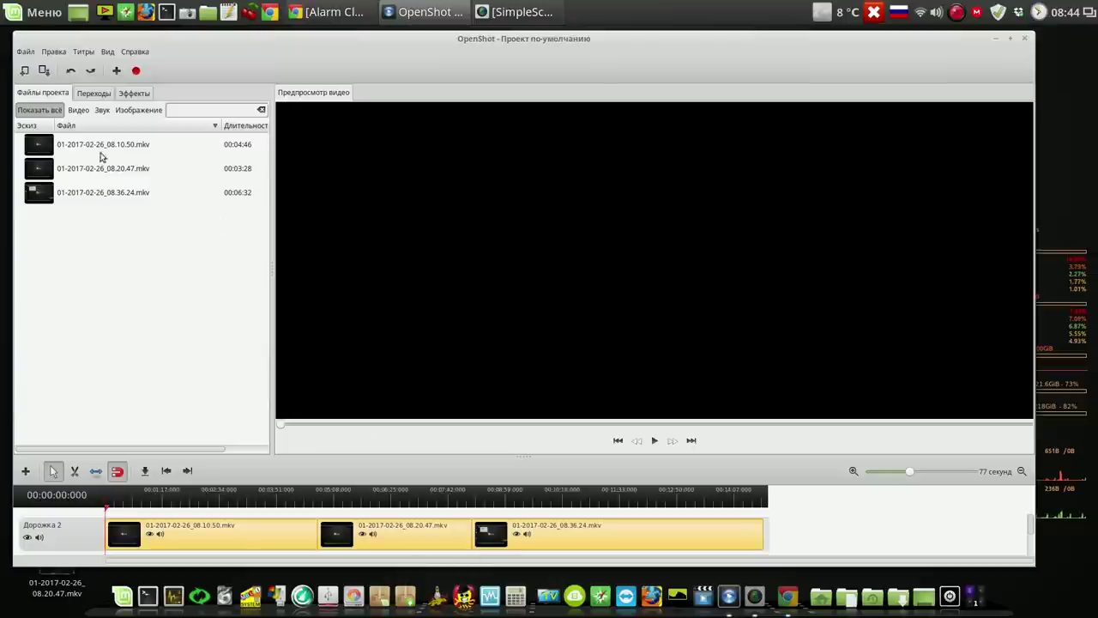
Step: Start saving the project in OpenShot and replace its default name with a first name in Latin letters
left_click(45, 74)
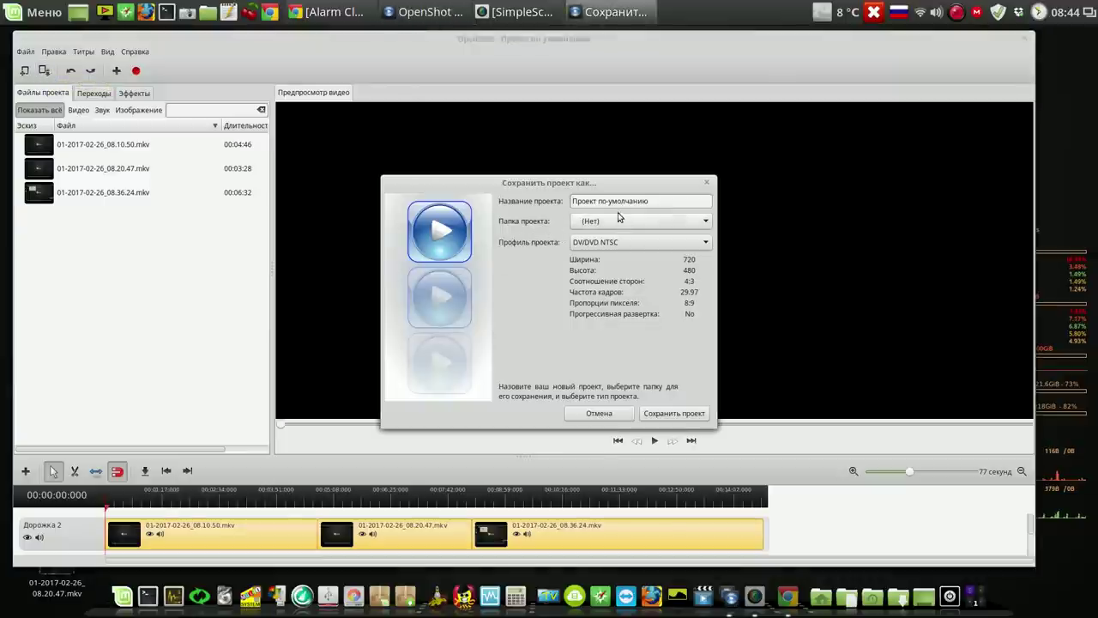
left_click_drag(659, 200, 558, 196)
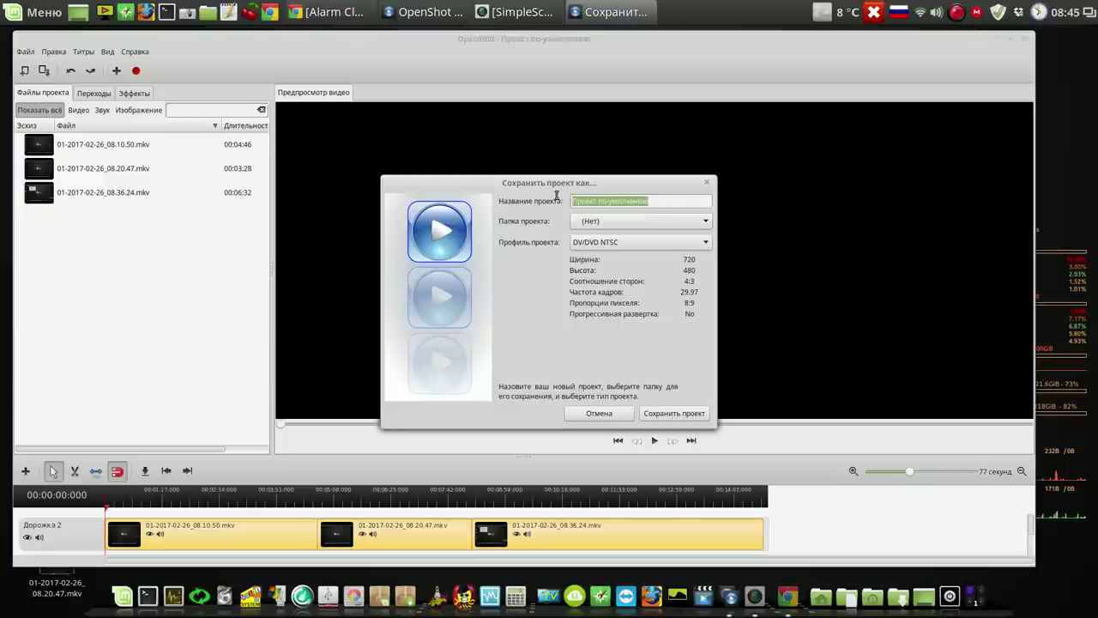
type("ф")
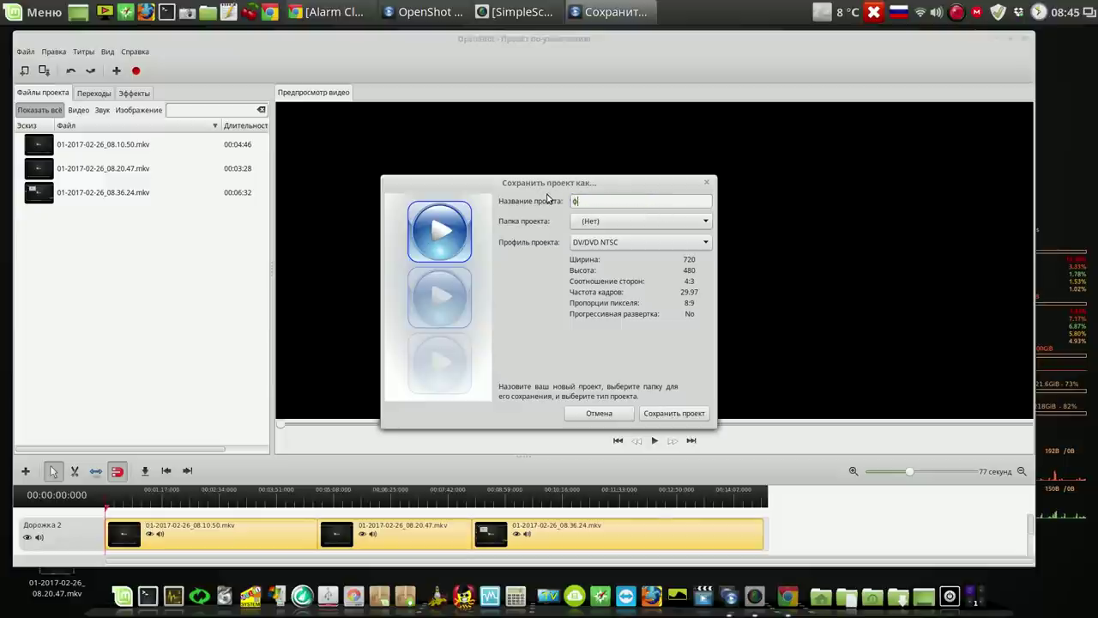
type("твку")
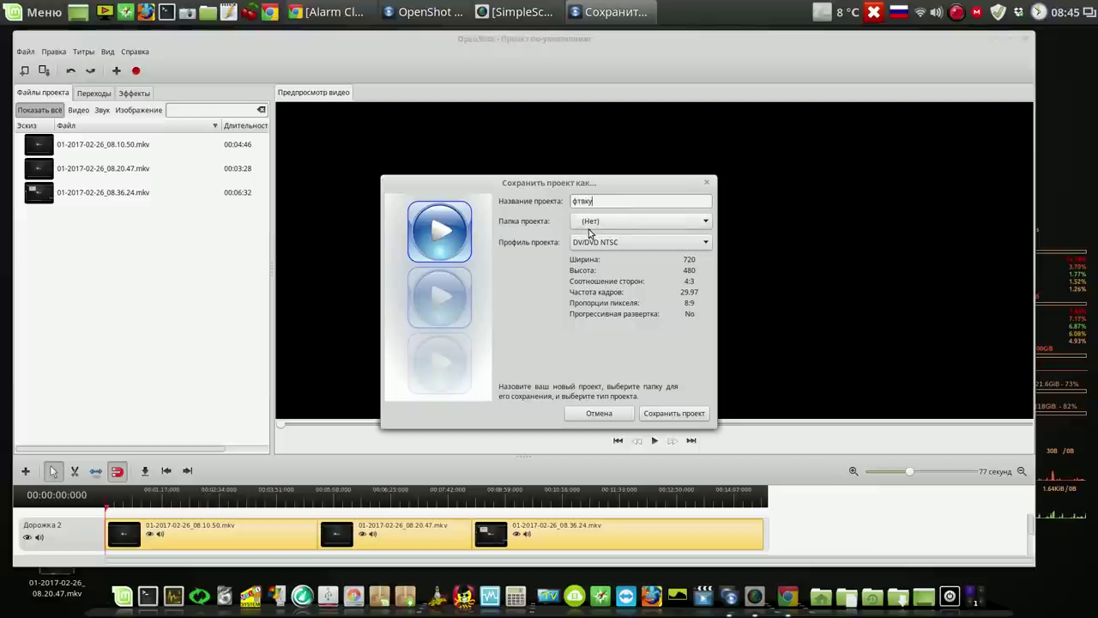
key("BackSpace")
key("BackSpace")
key("BackSpace")
key("BackSpace")
key("BackSpace")
key("alt+shift")
type("andre")
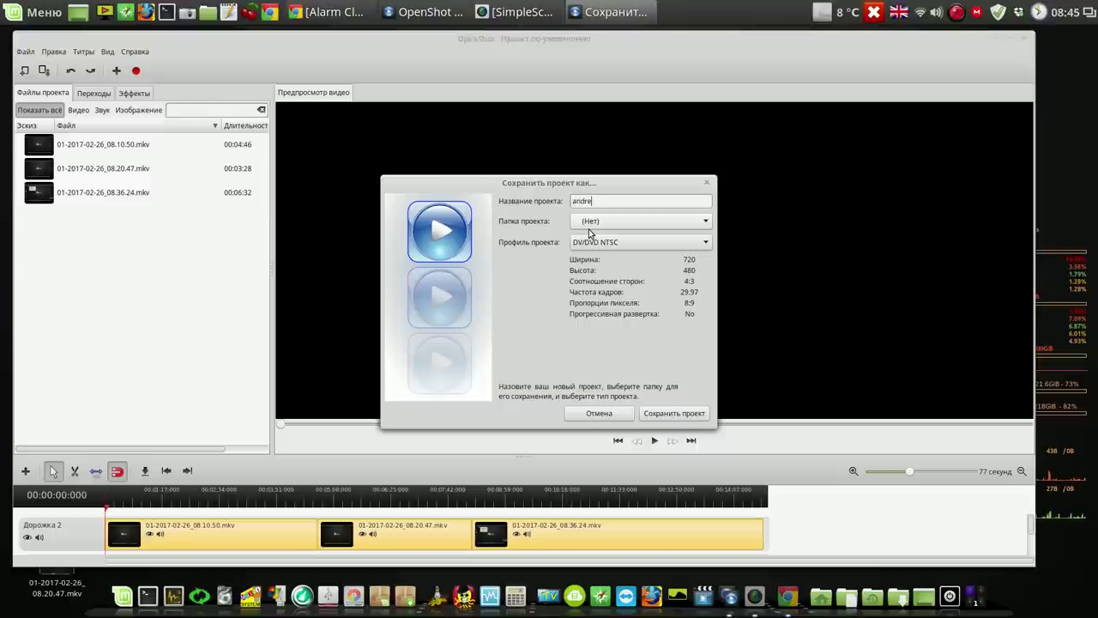
Step: Choose Рабочий стол as the project folder and HD 1080p 25 fps as the profile, and save the project
left_click(680, 222)
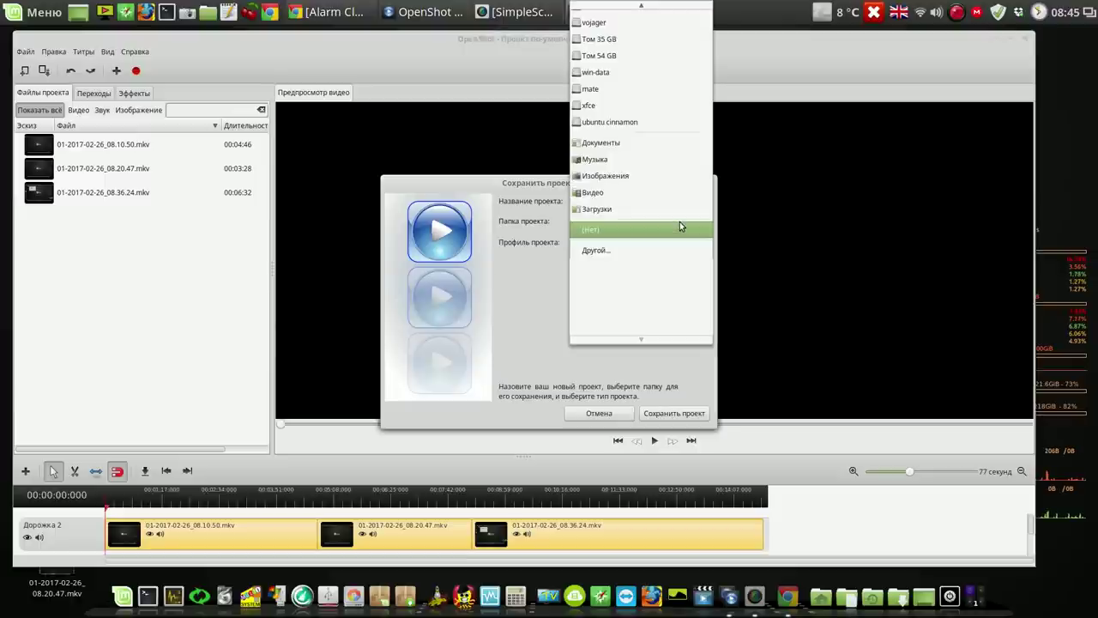
left_click(641, 252)
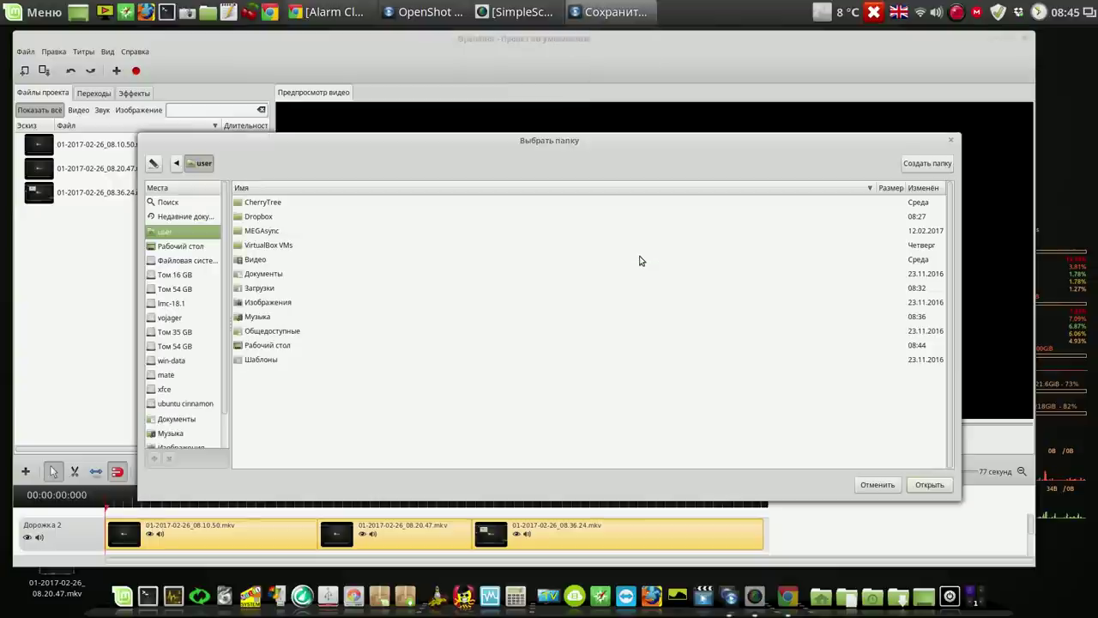
left_click(194, 248)
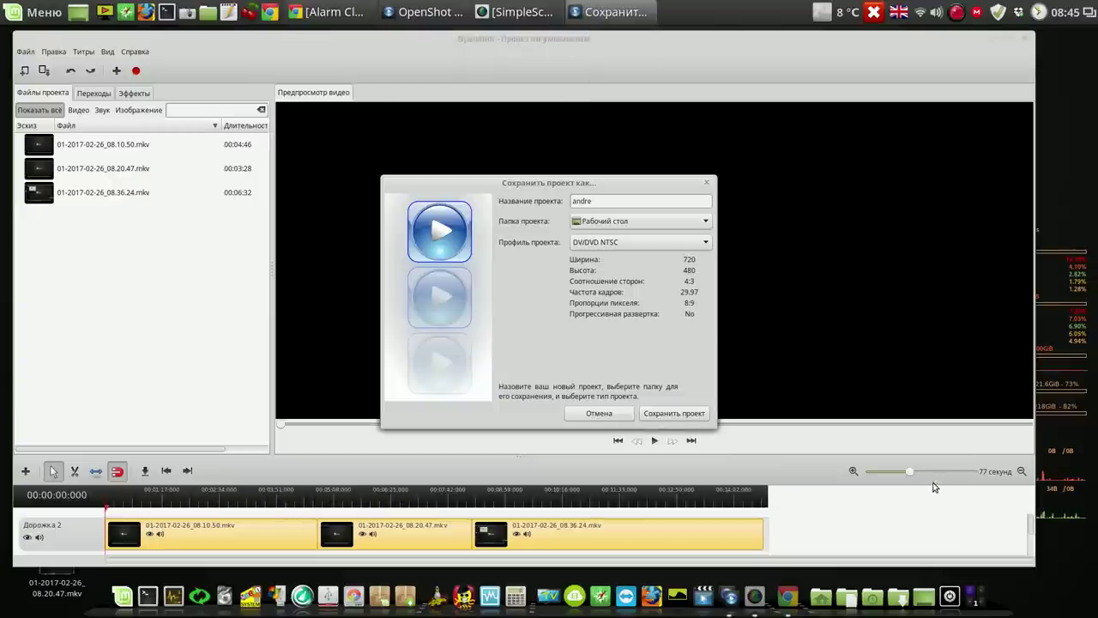
left_click(934, 485)
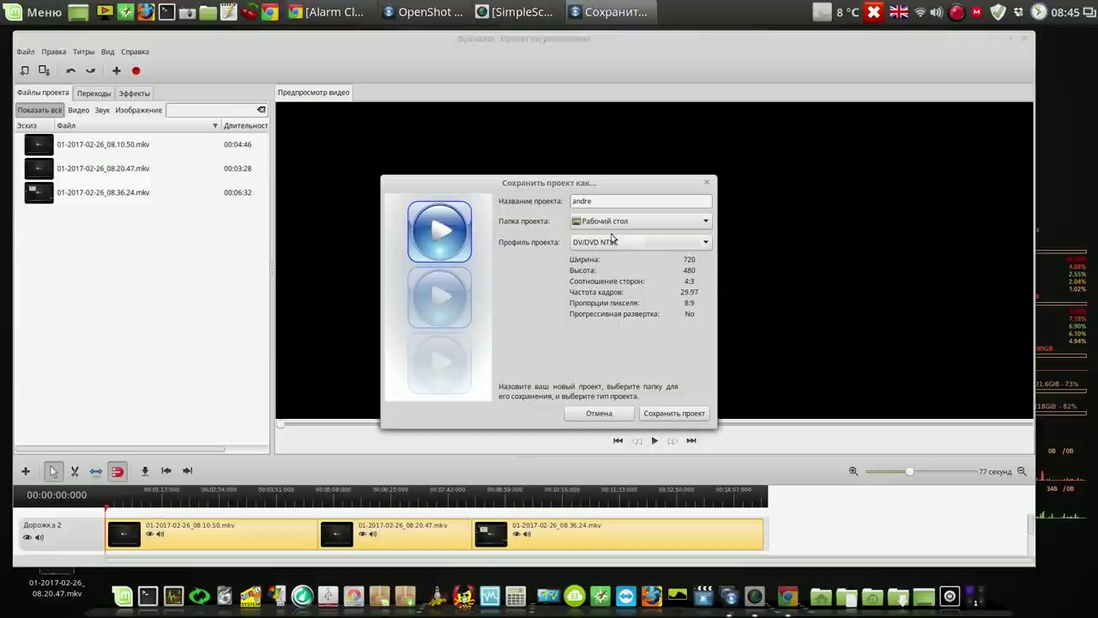
left_click(667, 247)
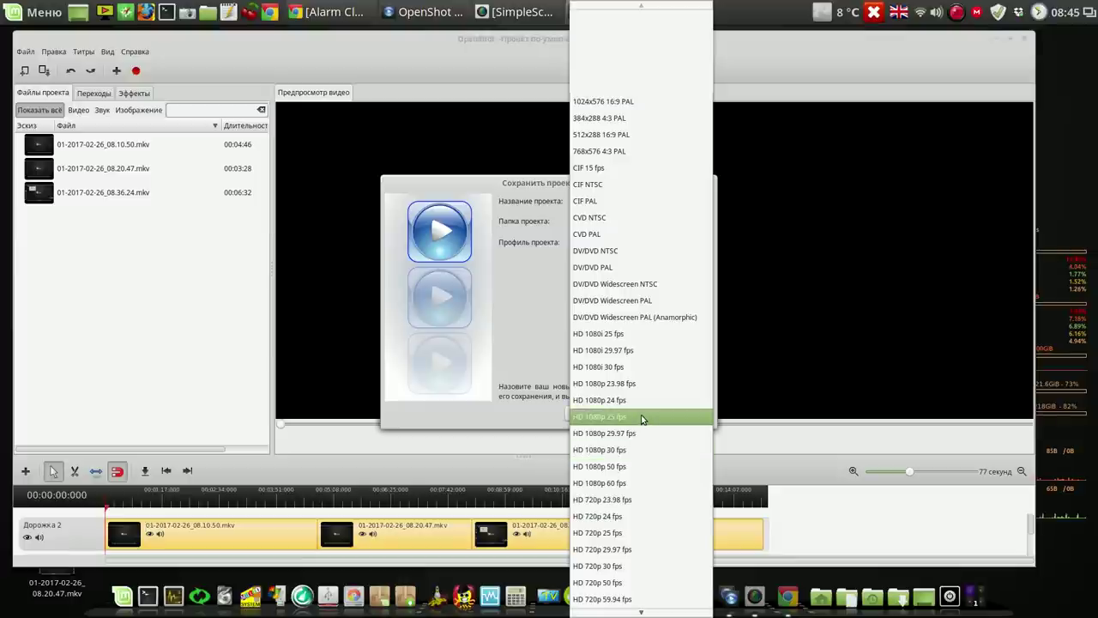
left_click(642, 418)
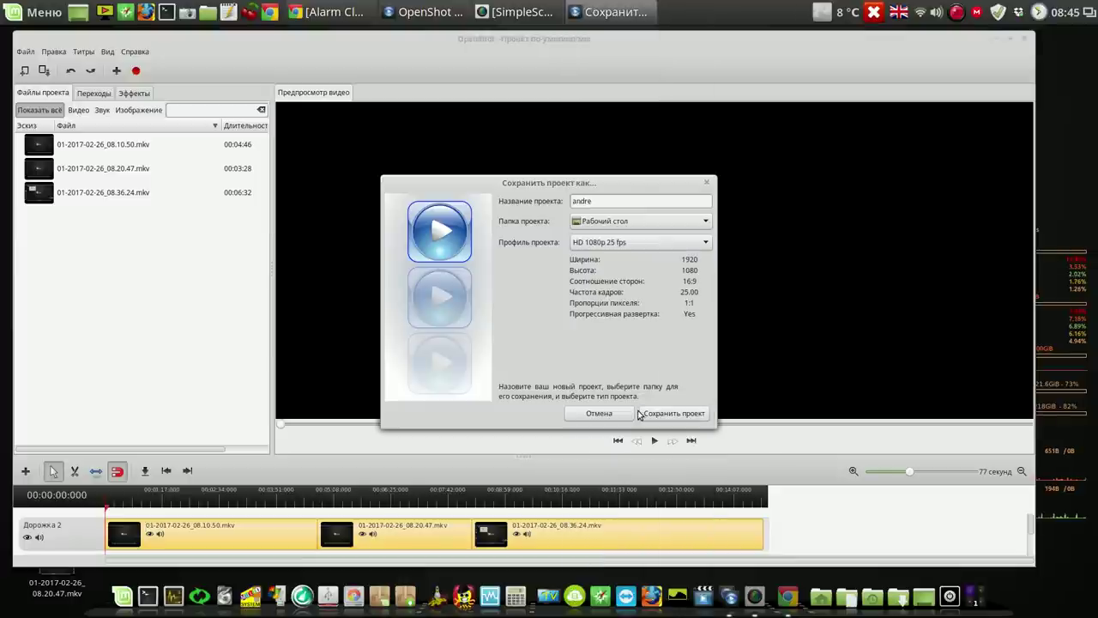
left_click(665, 413)
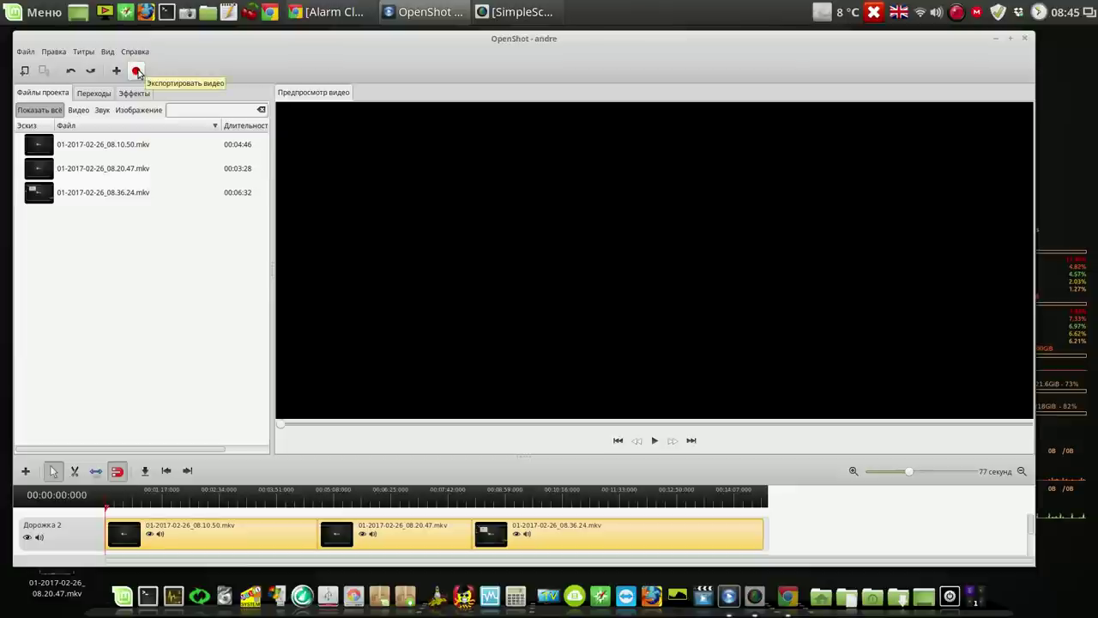
Step: Set the openshot process priority to Очень низкий in the System Monitor and close the monitor
left_click(173, 591)
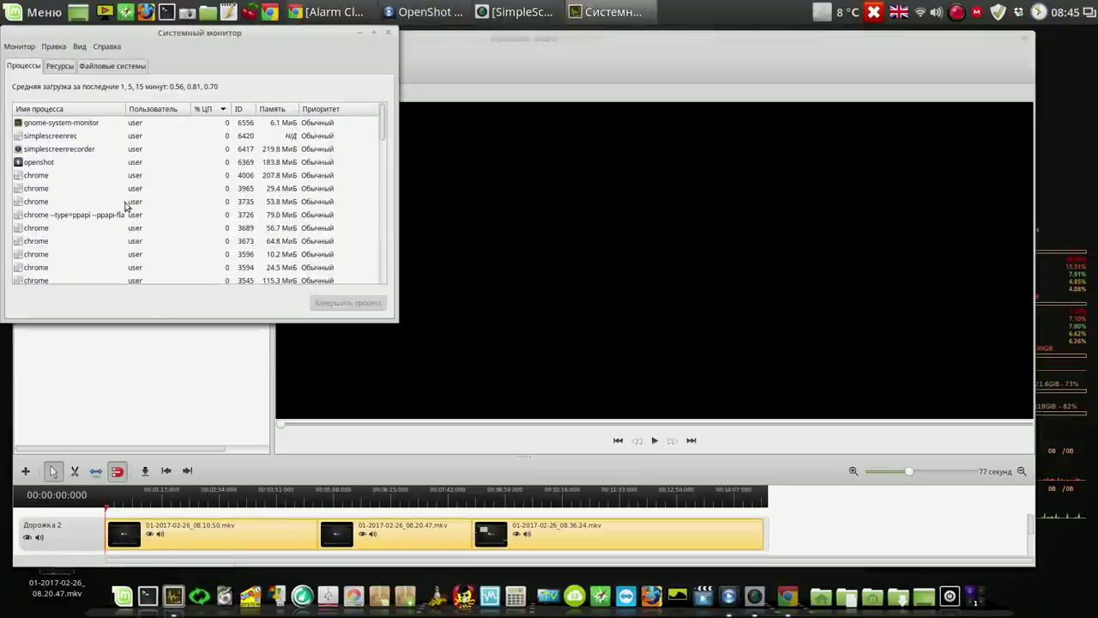
left_click(55, 162)
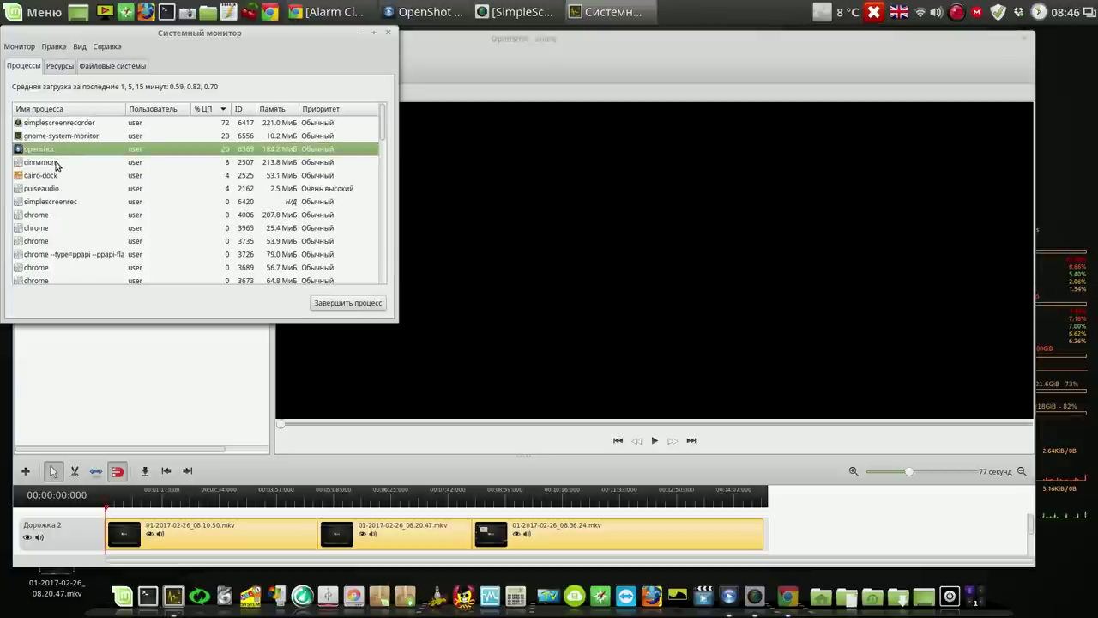
right_click(72, 150)
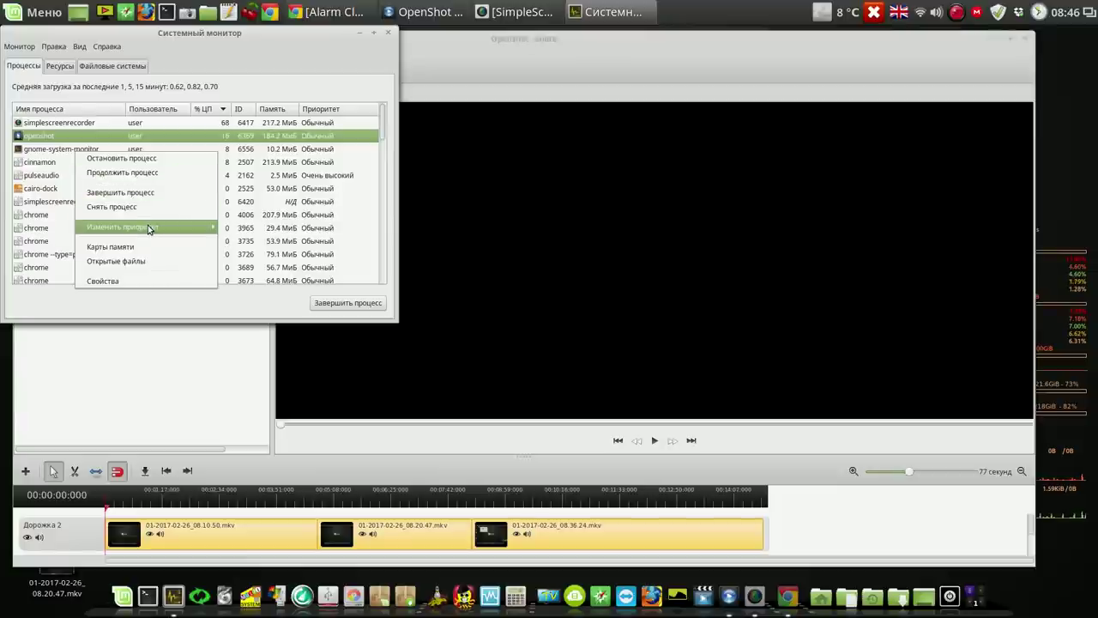
mouse_move(212, 228)
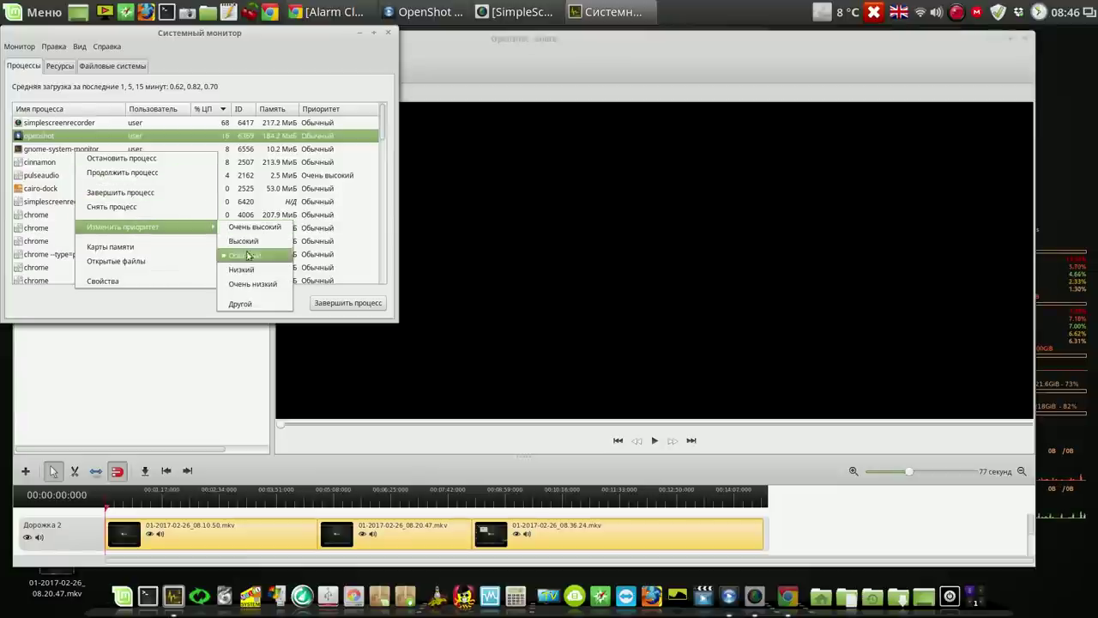
left_click(248, 286)
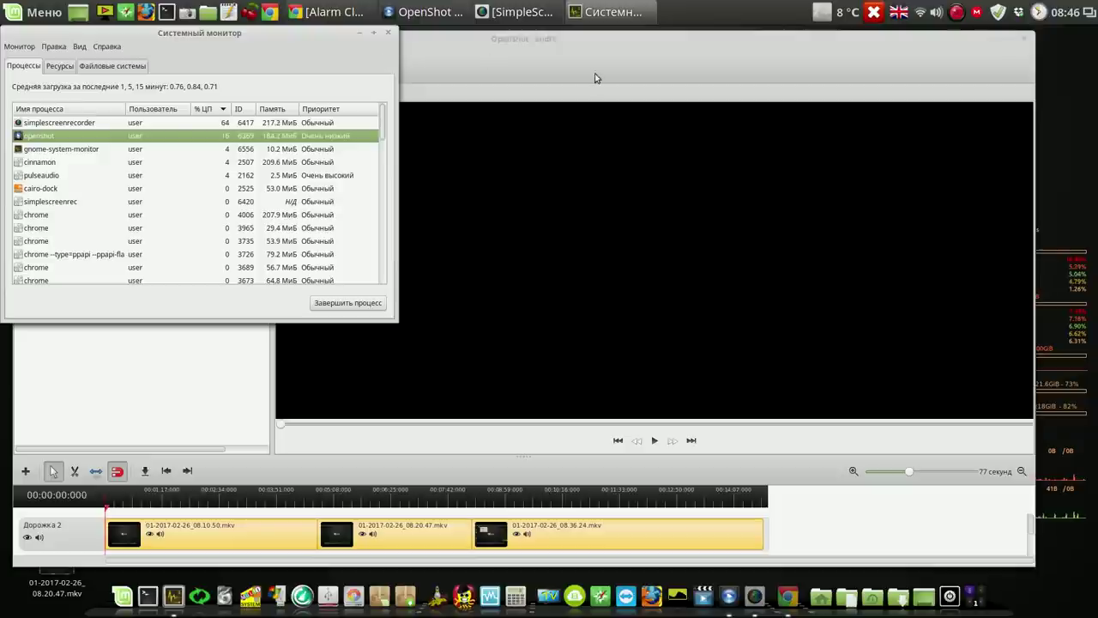
left_click(386, 35)
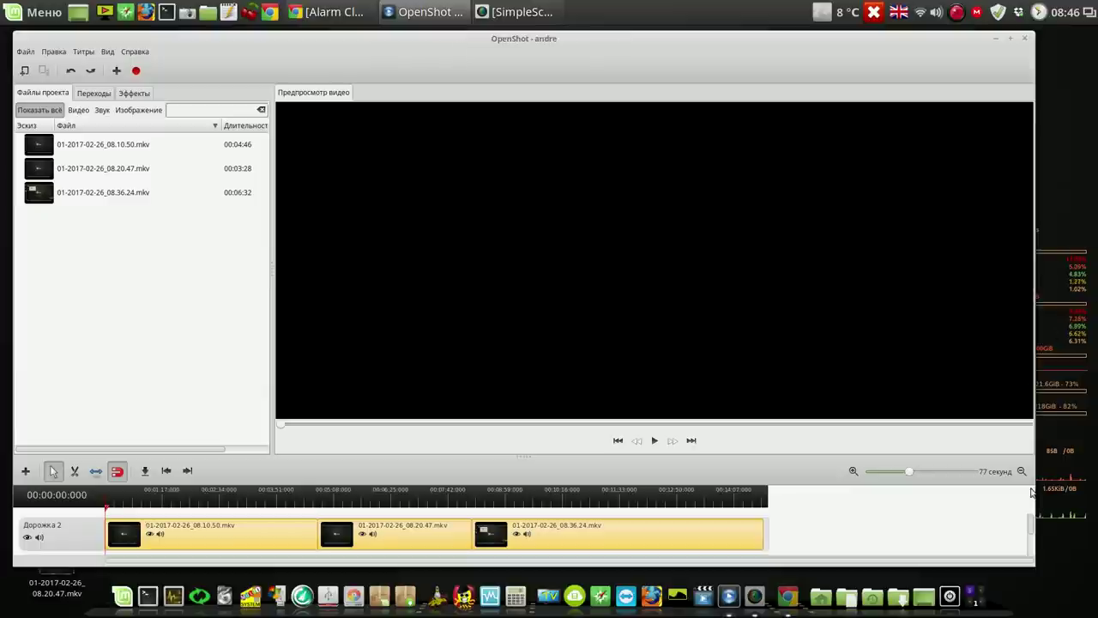
Step: Narrow the OpenShot window and set up the video export with the Blu-Ray/AVCHD profile and Высокое quality
left_click_drag(1032, 564, 897, 569)
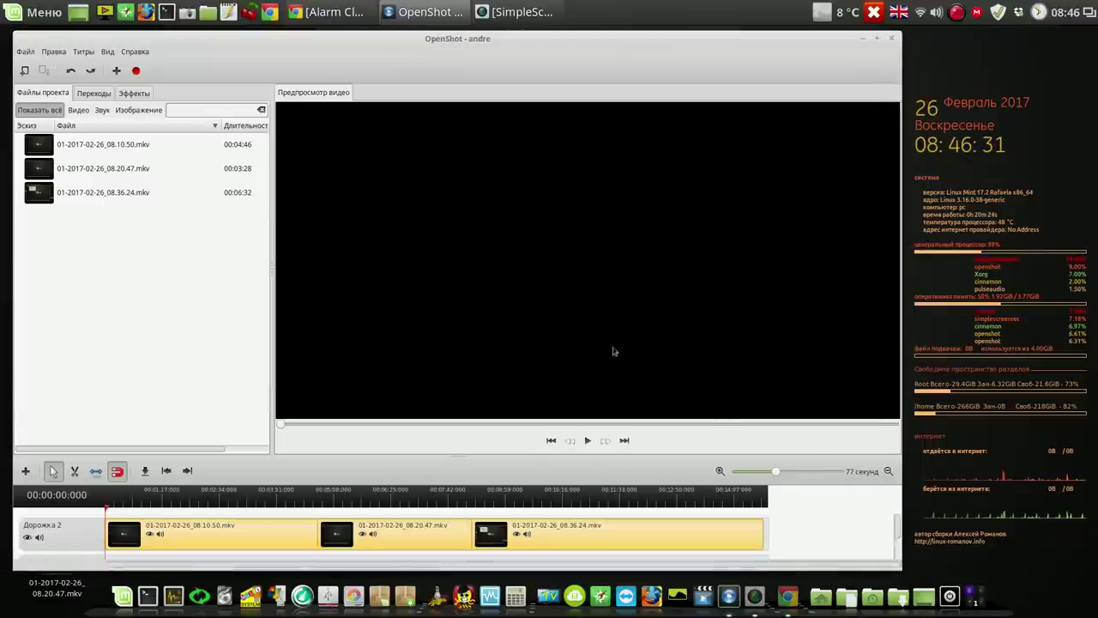
left_click(135, 73)
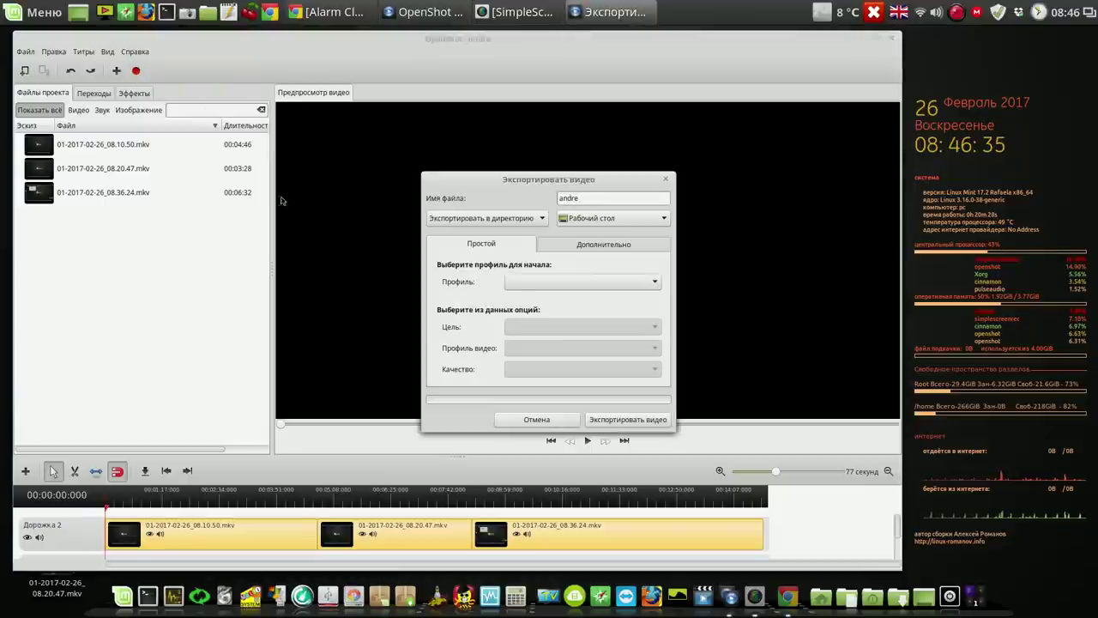
left_click(611, 285)
left_click(612, 284)
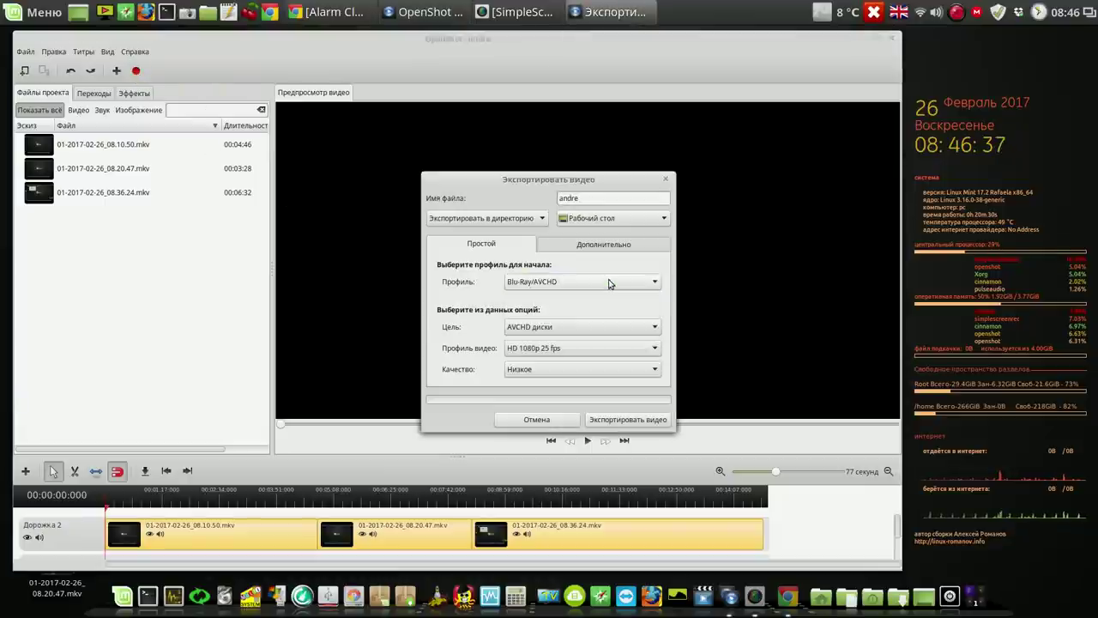
left_click(543, 366)
left_click(542, 391)
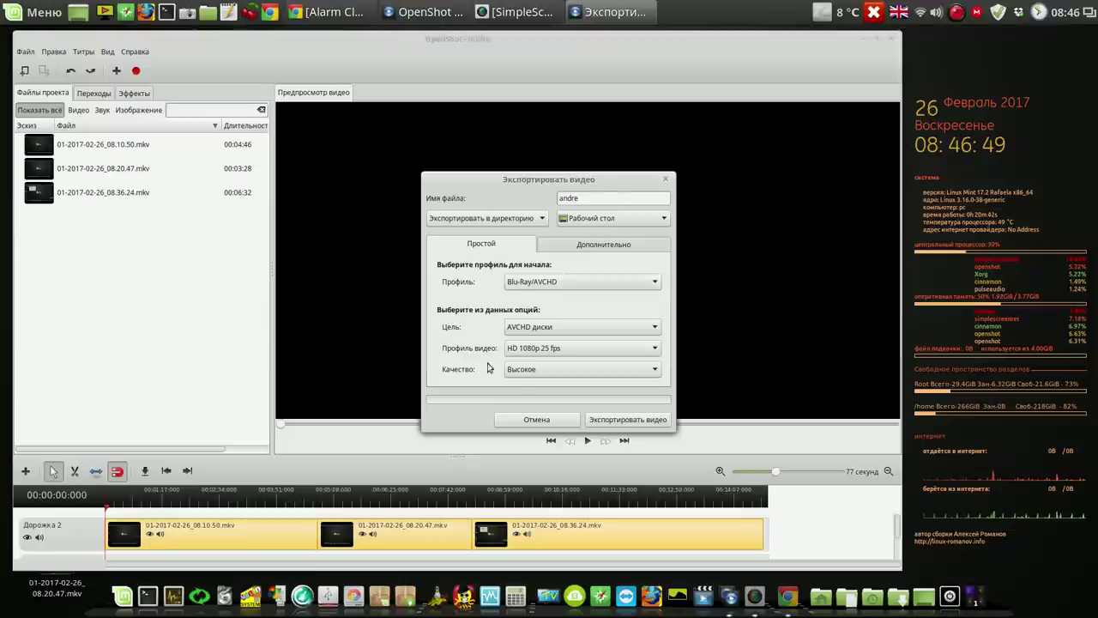
Step: Start the video export and clear the desktop by minimizing the main OpenShot window, with the export dialog moved aside
left_click(639, 423)
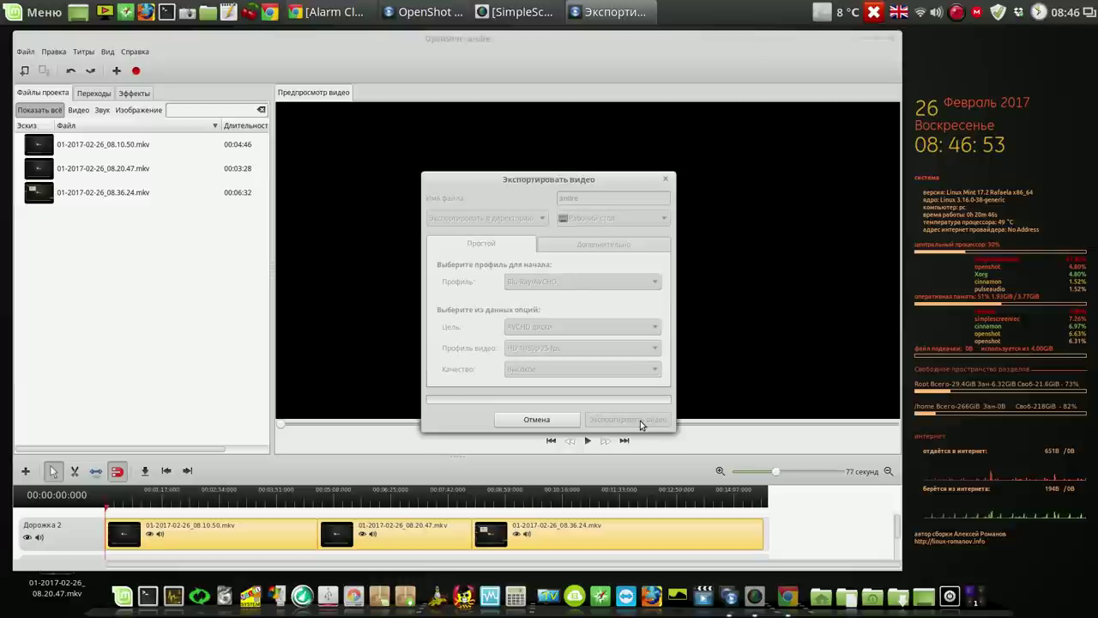
left_click(865, 36)
left_click_drag(624, 172, 719, 90)
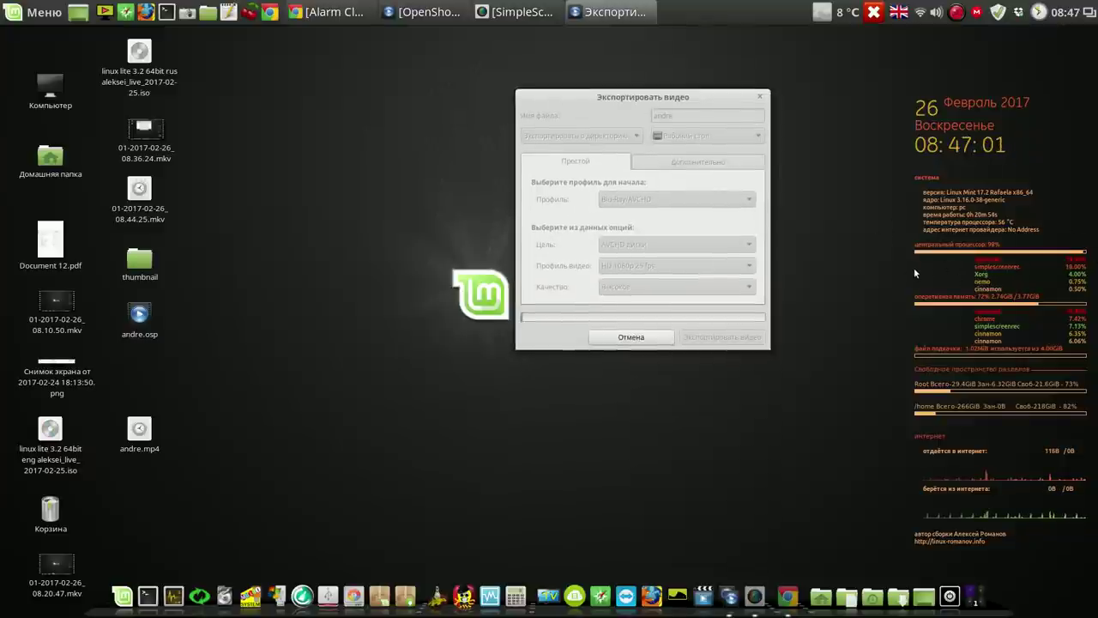
Step: Check the openshot process's priority in the System Monitor, minimize the monitor and move the export dialog further aside
left_click(171, 583)
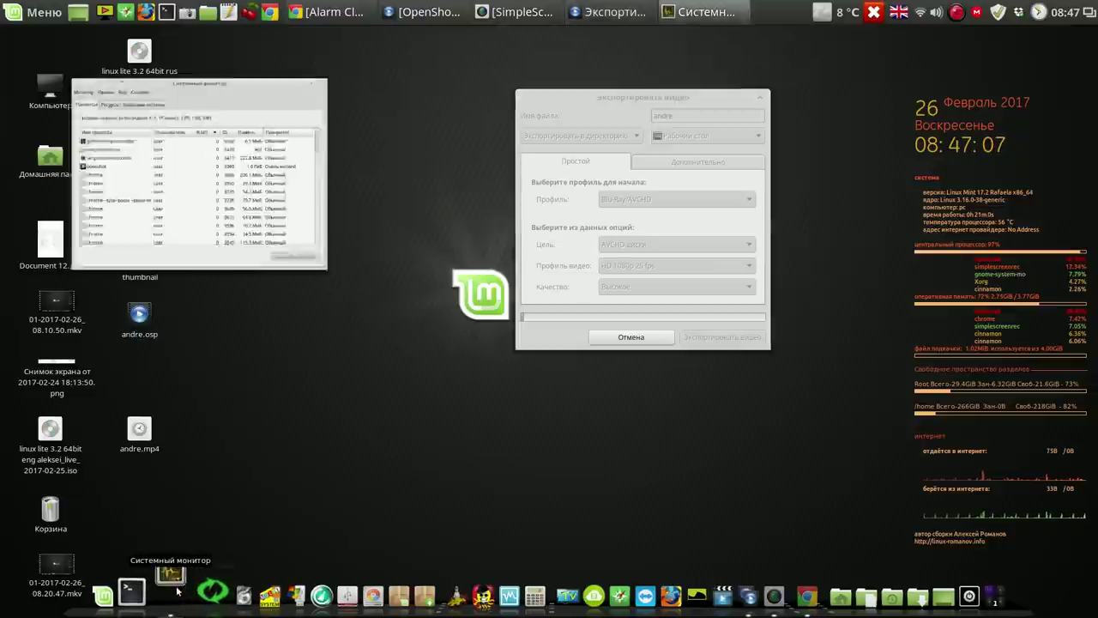
left_click(347, 163)
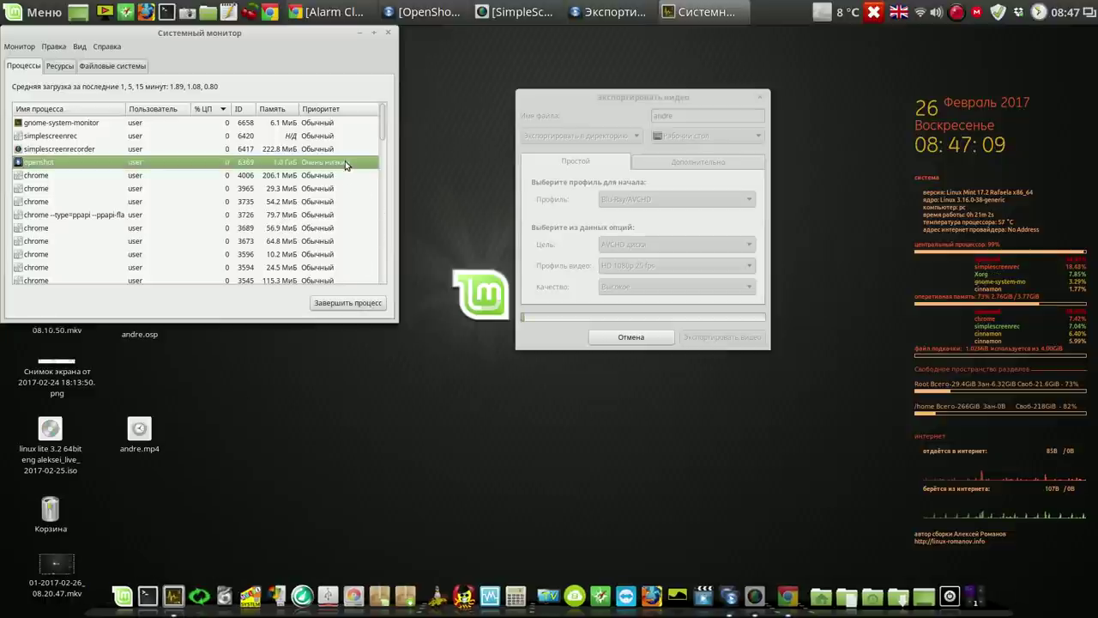
left_click(360, 34)
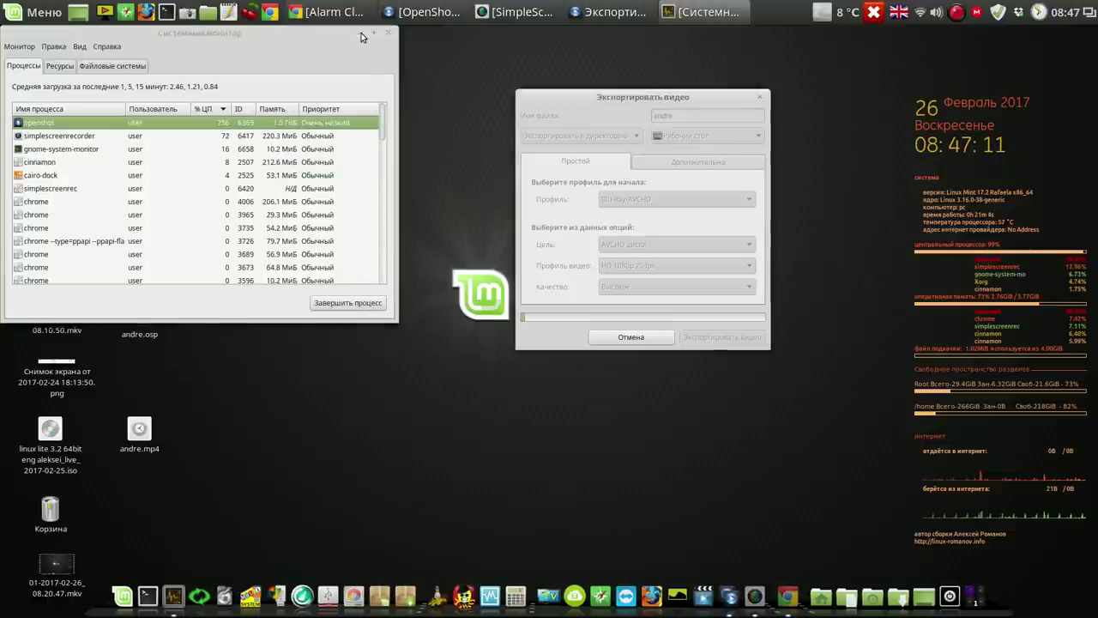
left_click_drag(713, 100, 831, 71)
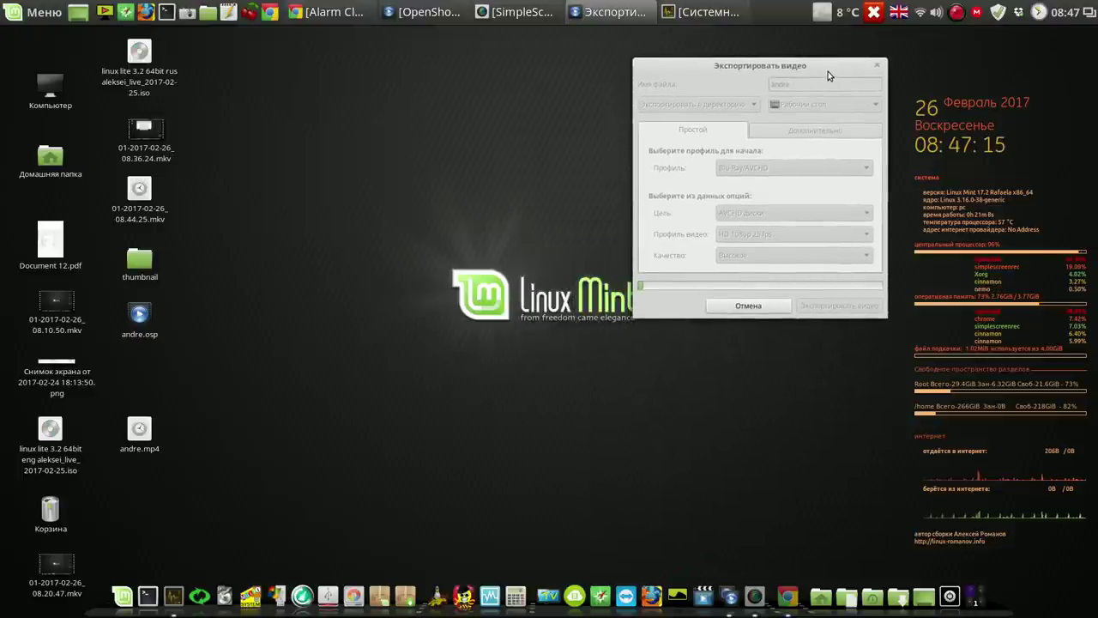